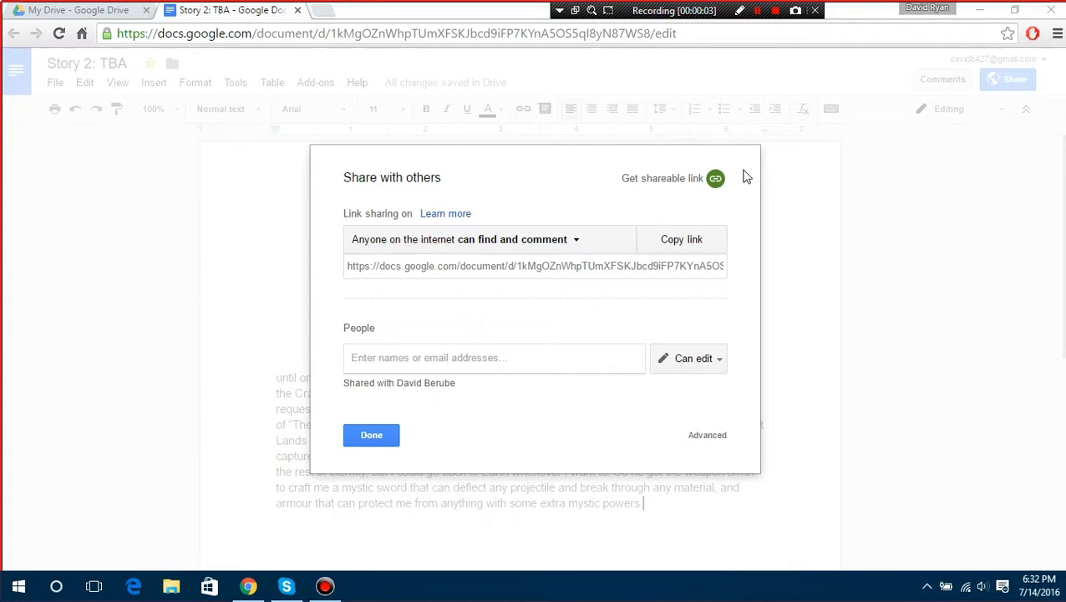
Share the document with a collaborator by entering their name and sending the invitation with the note "PLS HALP MEH 666666".
{"action": "left_click", "coordinate": [451, 358]}
{"action": "type", "text": "giu"}
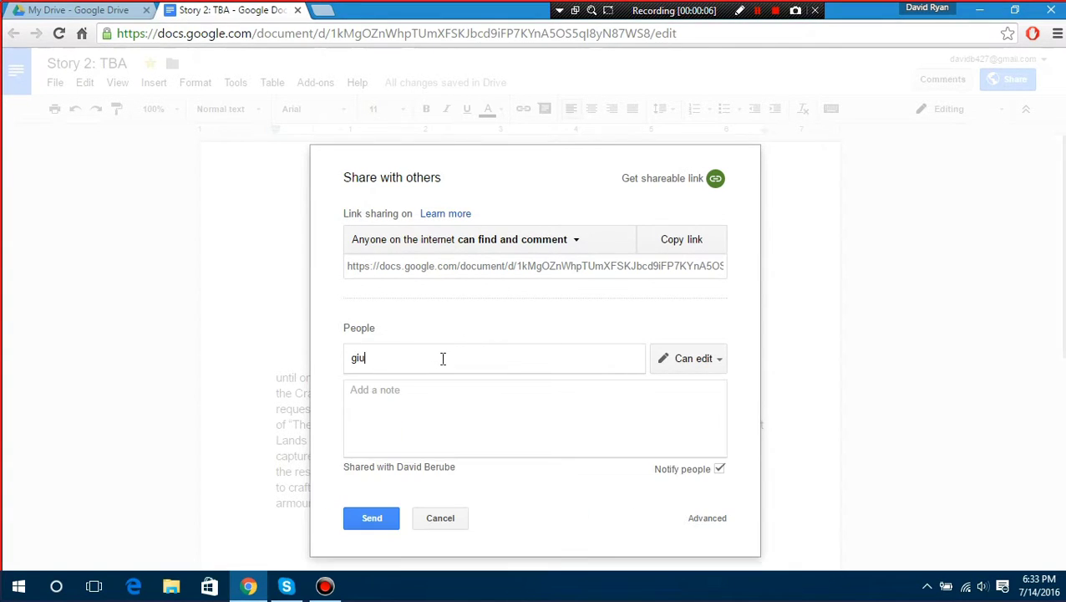
{"action": "key", "text": "BackSpace"}
{"action": "key", "text": "BackSpace"}
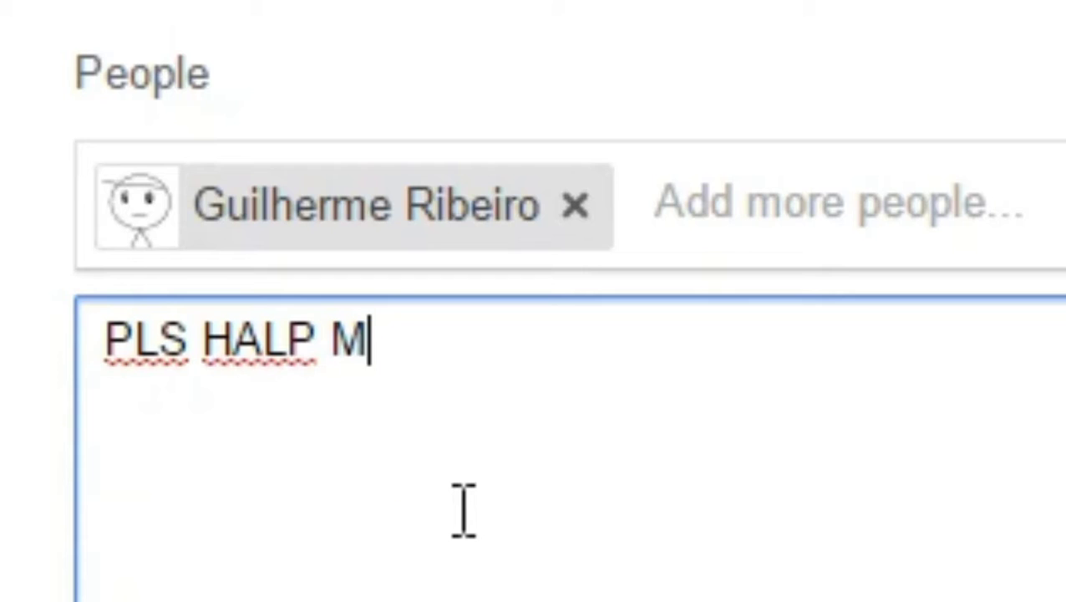
{"action": "type", "text": "EH "}
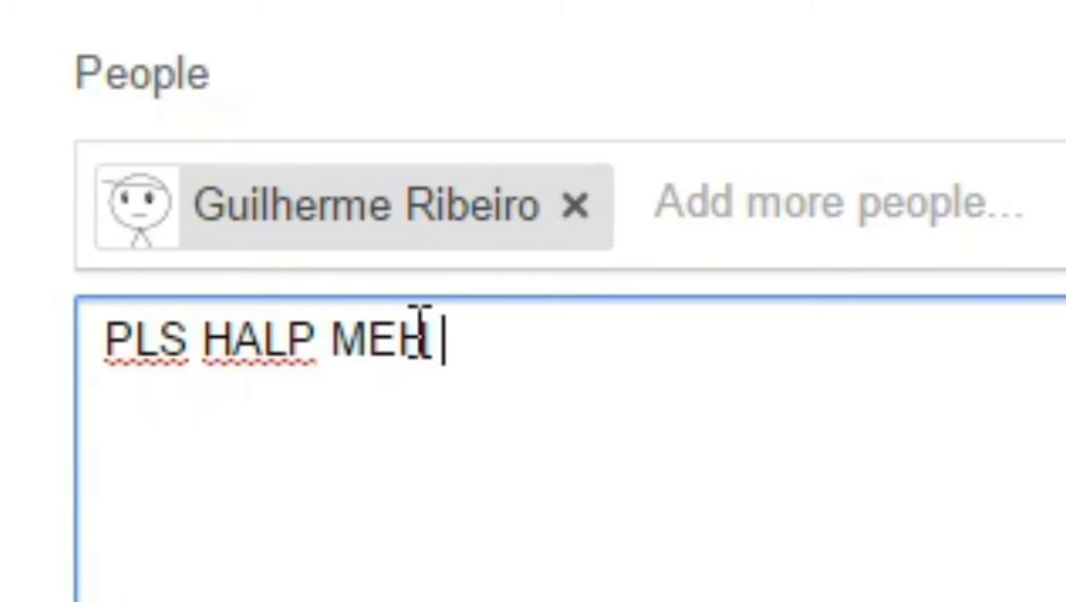
{"action": "type", "text": "666666"}
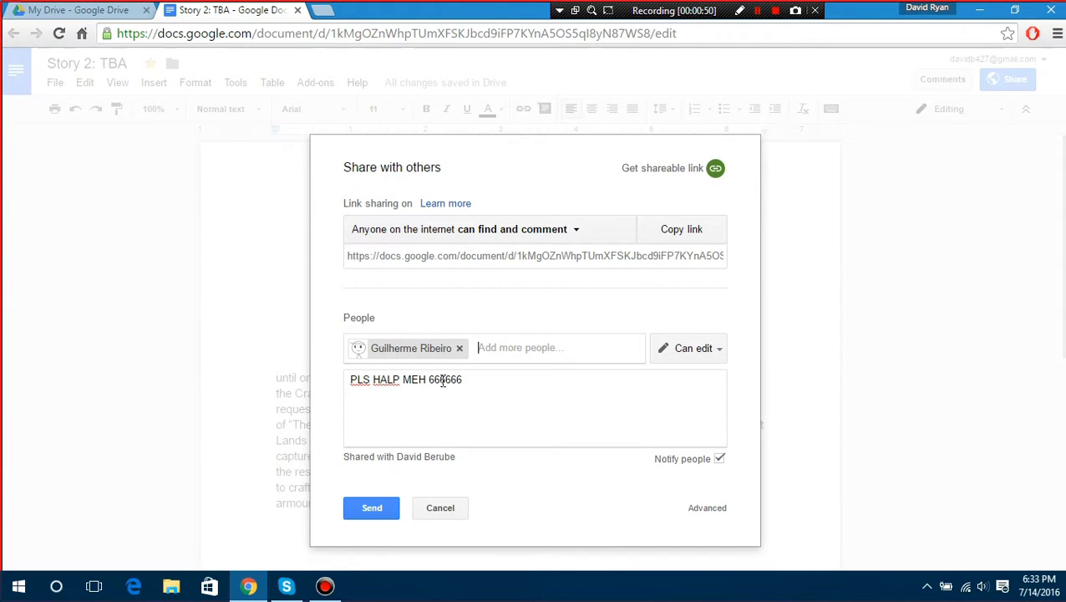
{"action": "left_click", "coordinate": [443, 380]}
{"action": "left_click", "coordinate": [371, 507]}
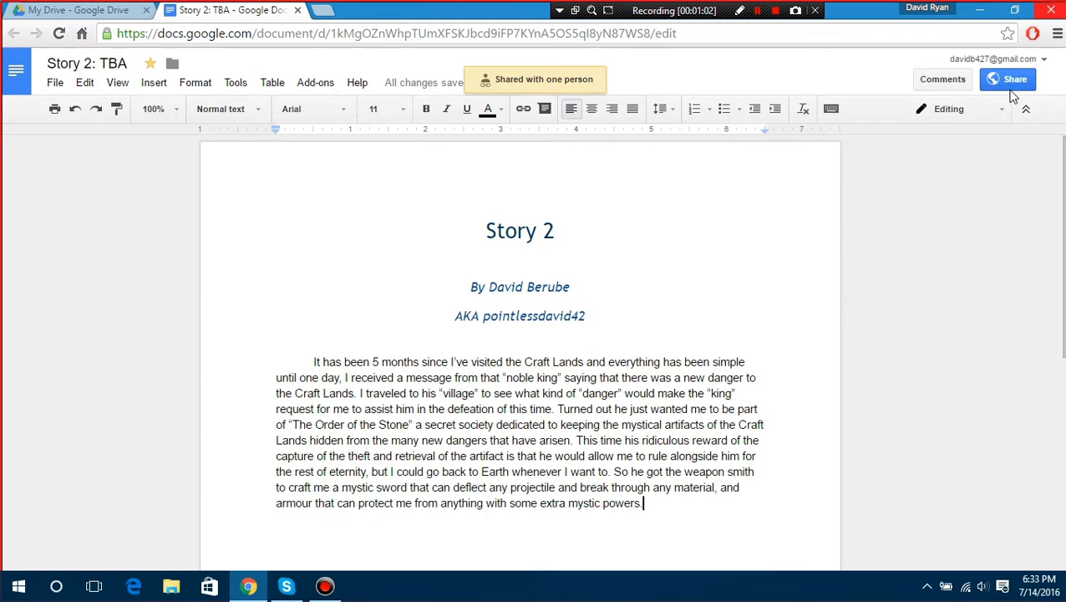
{"action": "left_click", "coordinate": [1023, 77]}
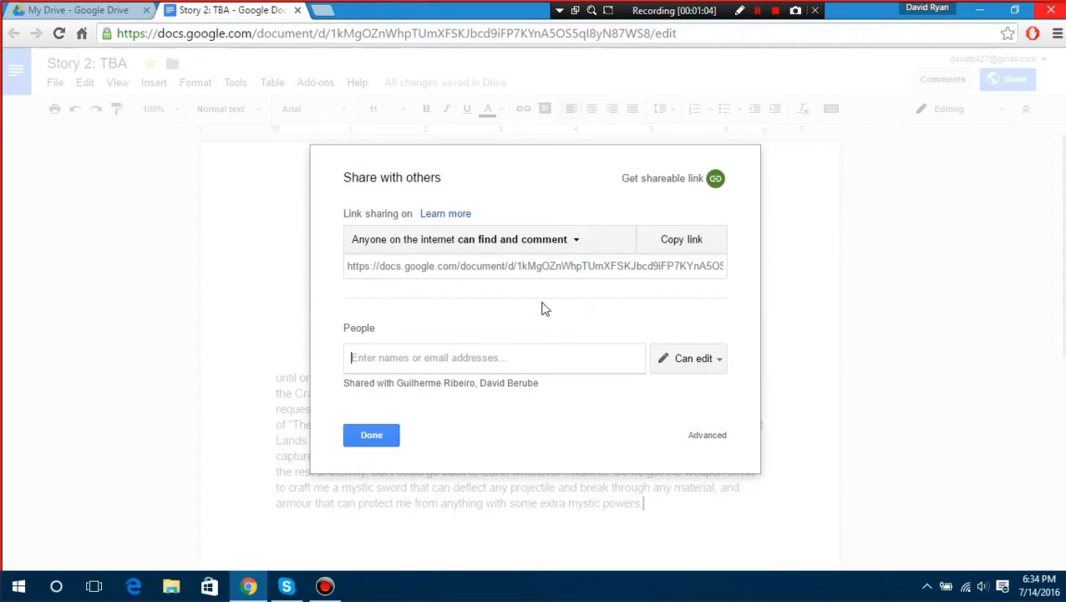
{"action": "left_click", "coordinate": [450, 359]}
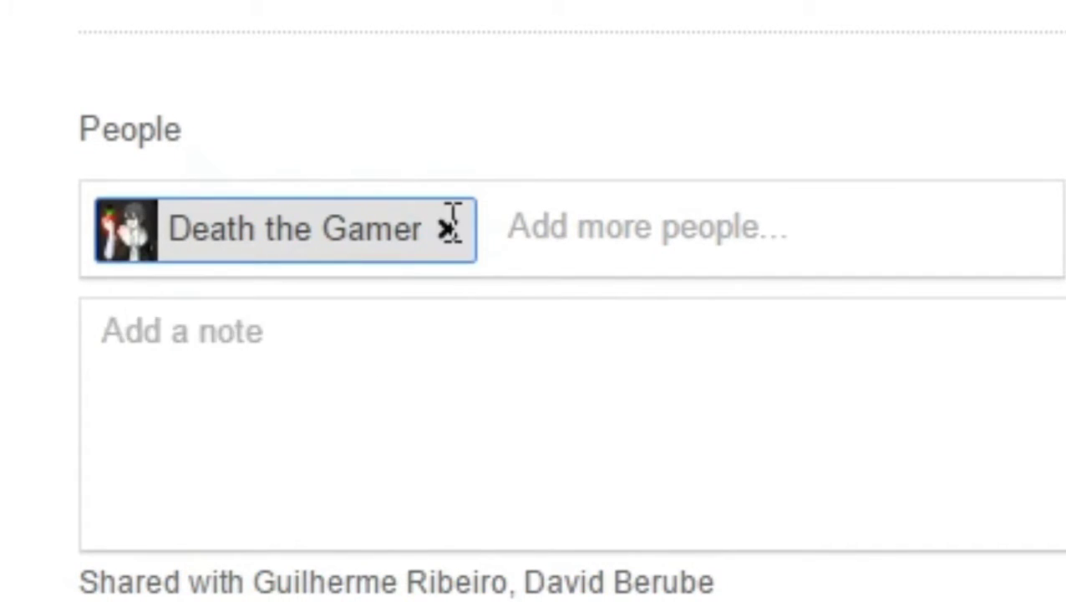
{"action": "left_click", "coordinate": [448, 230]}
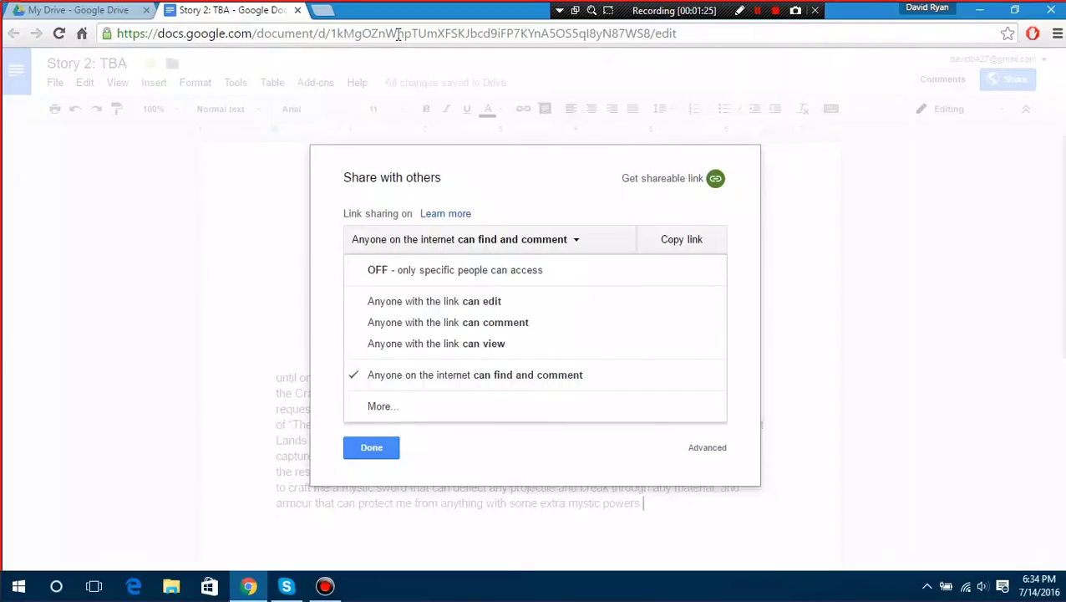
{"action": "left_click", "coordinate": [363, 533]}
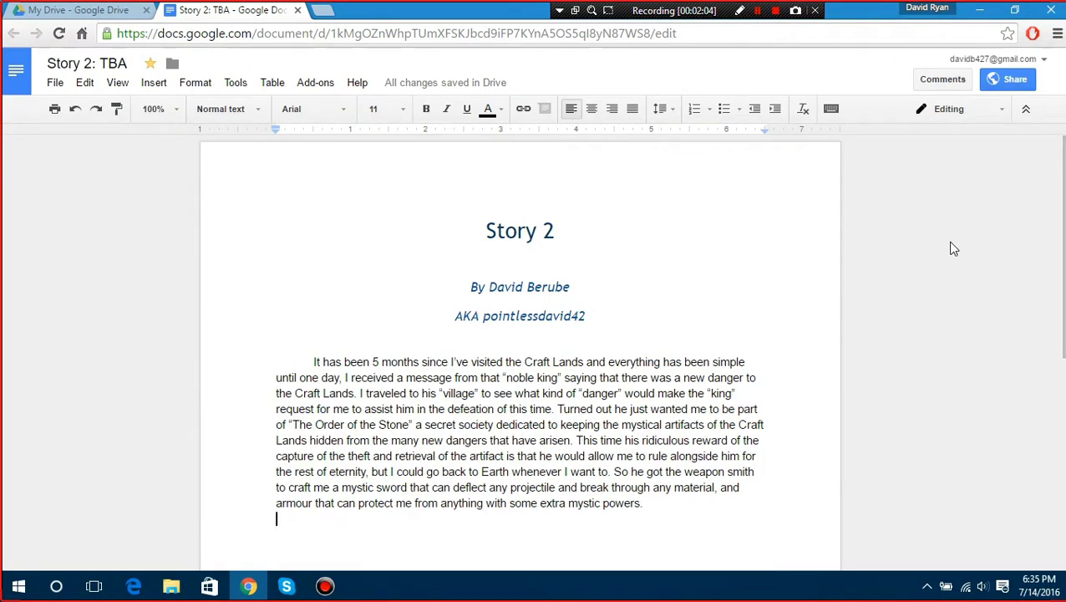
Correct "BING" to "BEING" in the "BING Continued..." line below the story paragraph.
{"action": "scroll", "coordinate": [558, 458], "scroll_direction": "down", "scroll_amount": 1}
{"action": "scroll", "coordinate": [565, 462], "scroll_direction": "down", "scroll_amount": 4}
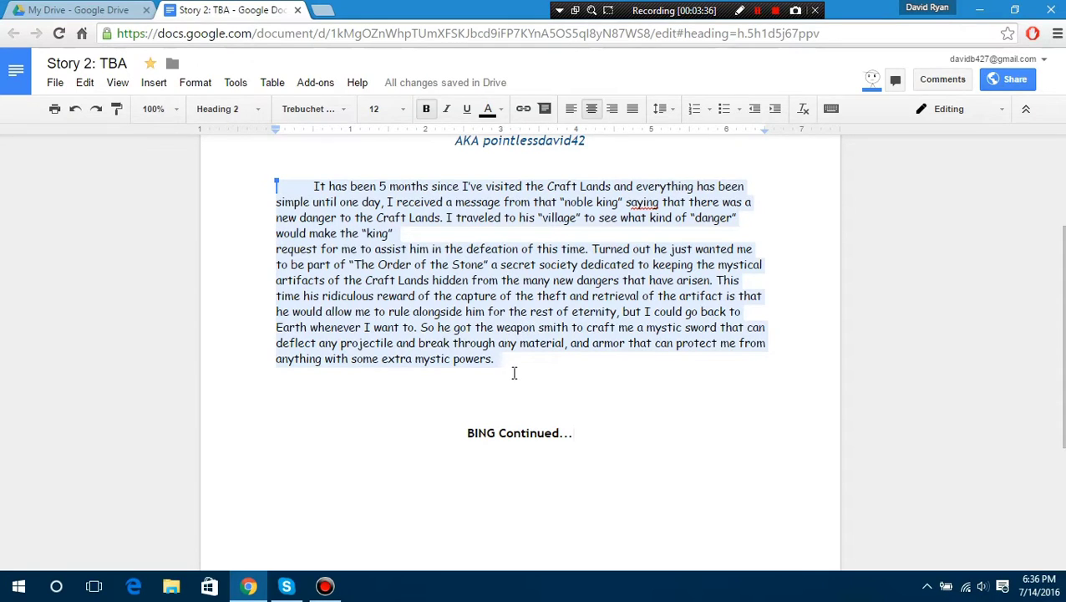
{"action": "left_click", "coordinate": [524, 363]}
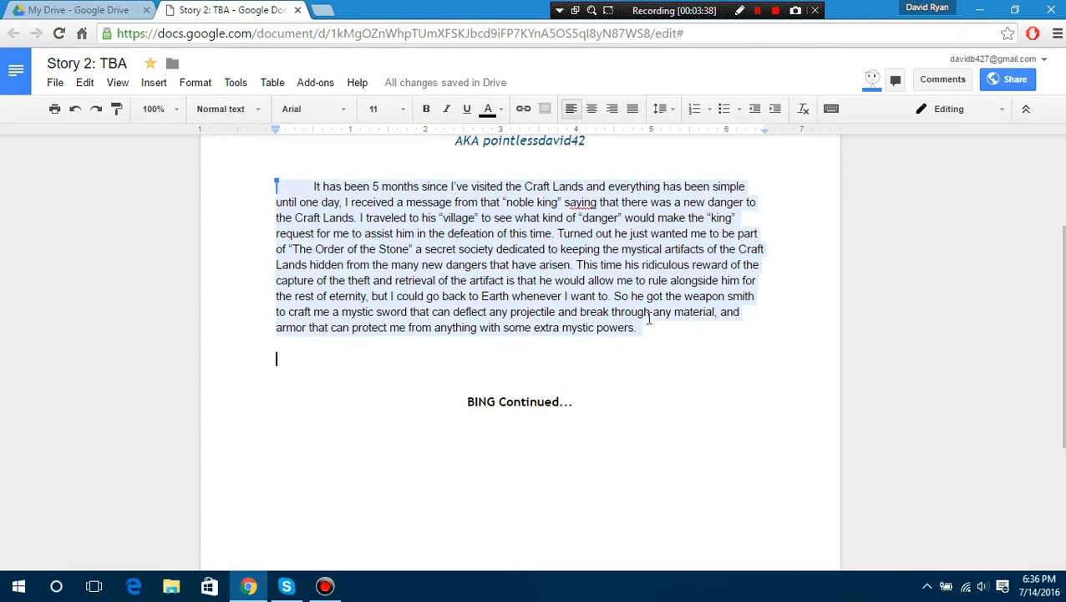
{"action": "left_click", "coordinate": [474, 401]}
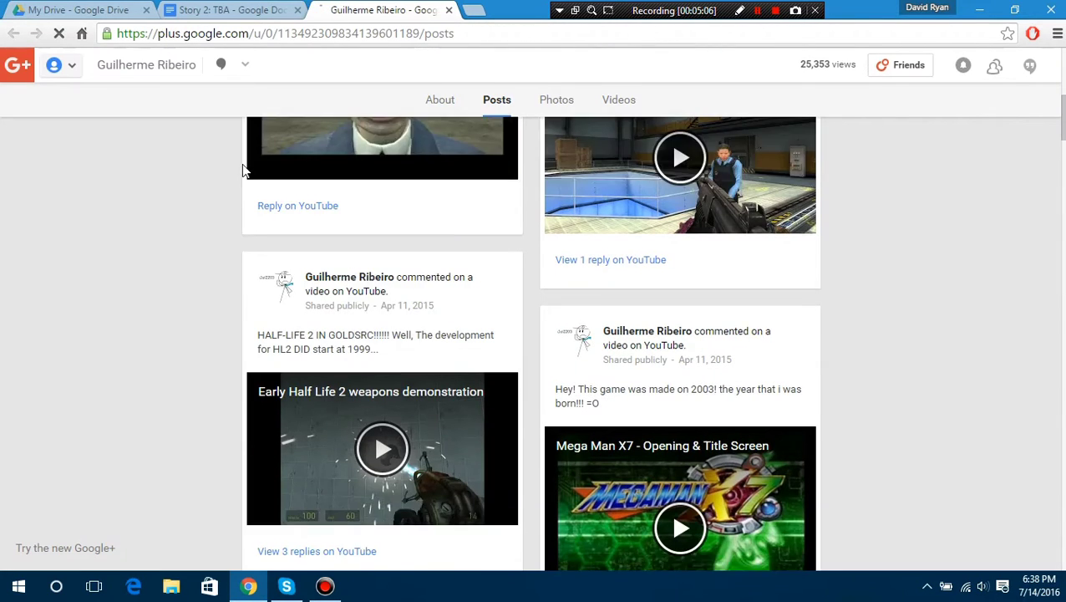
Close the collaborator's Google+ profile and reload the story document.
{"action": "scroll", "coordinate": [243, 171], "scroll_direction": "down", "scroll_amount": 1}
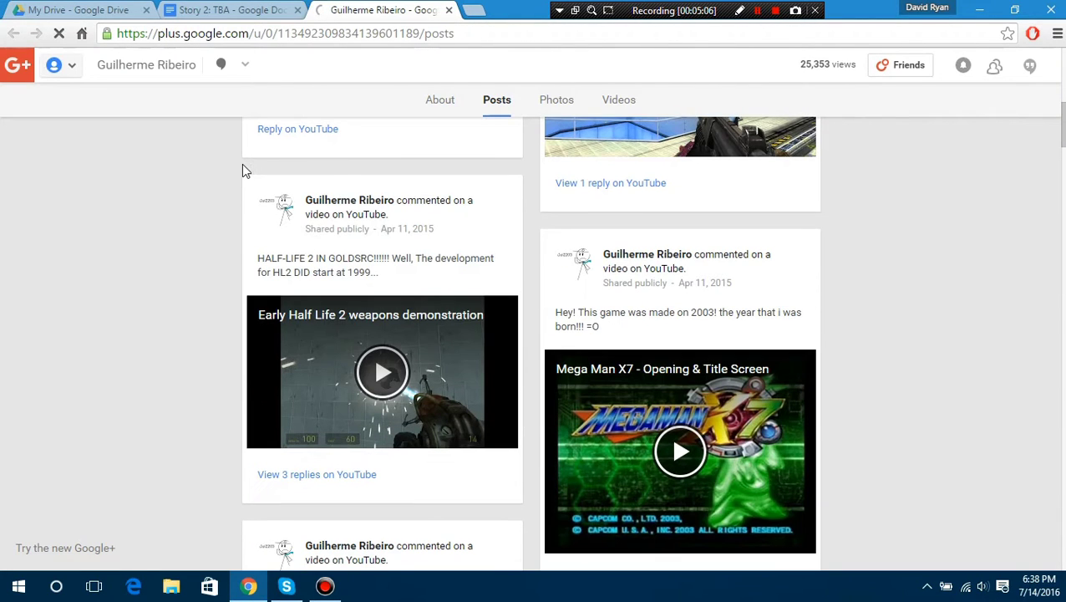
{"action": "left_click", "coordinate": [240, 9]}
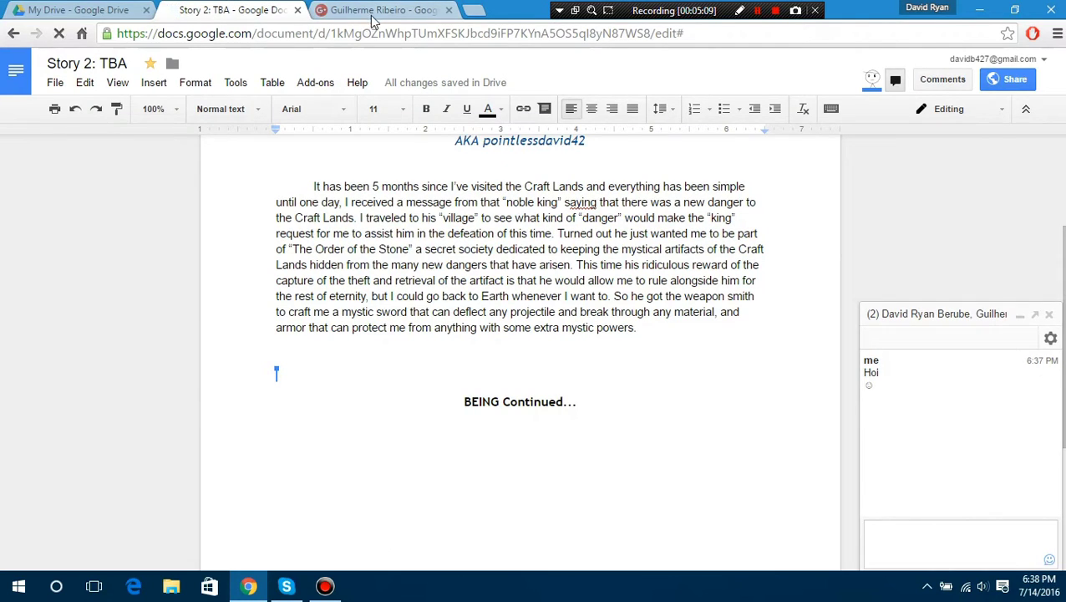
{"action": "left_click", "coordinate": [449, 9]}
{"action": "left_click", "coordinate": [58, 34]}
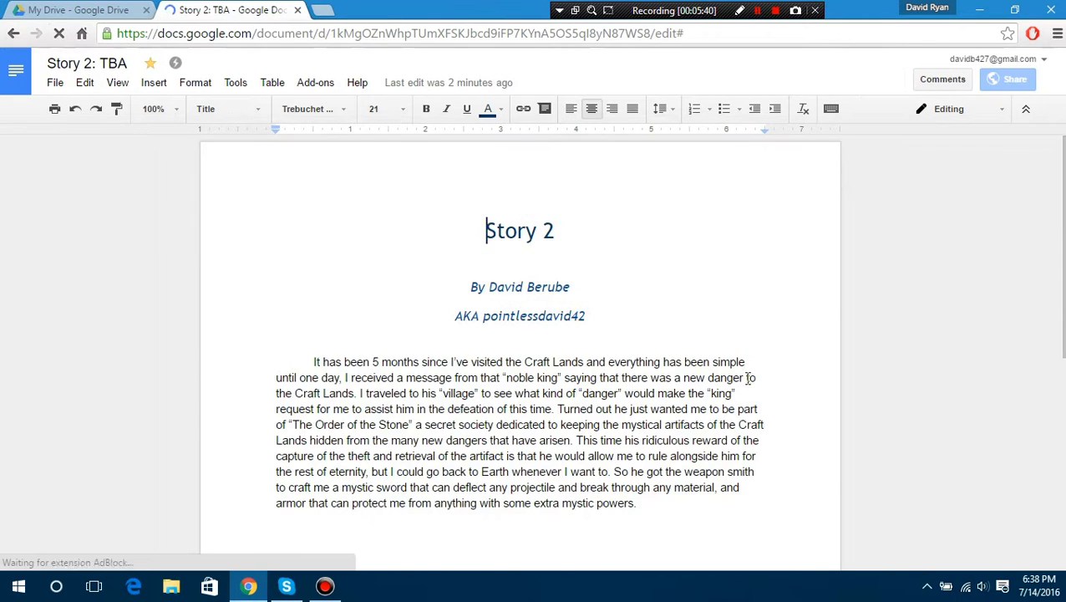
Change "set off" to "set out" in the last sentence of the story paragraph.
{"action": "scroll", "coordinate": [651, 448], "scroll_direction": "down", "scroll_amount": 4}
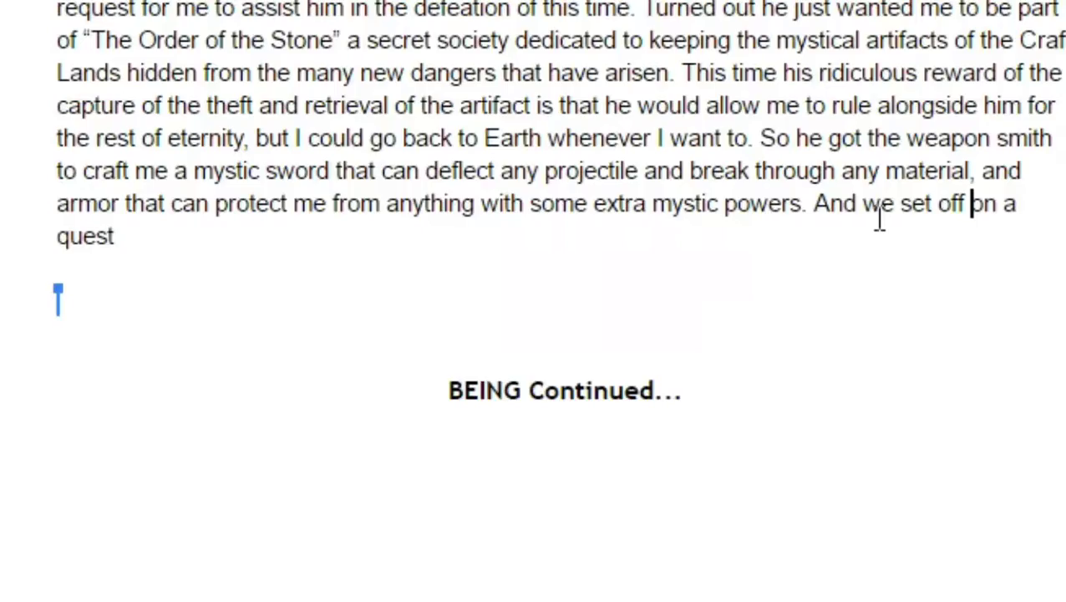
{"action": "key", "text": "ctrl+shift+Left"}
{"action": "key", "text": "BackSpace"}
{"action": "type", "text": "out"}
Try continuing the last sentence after "quest" with "to capture", and delete the wording again.
{"action": "key", "text": "Down"}
{"action": "type", "text": "to capture "}
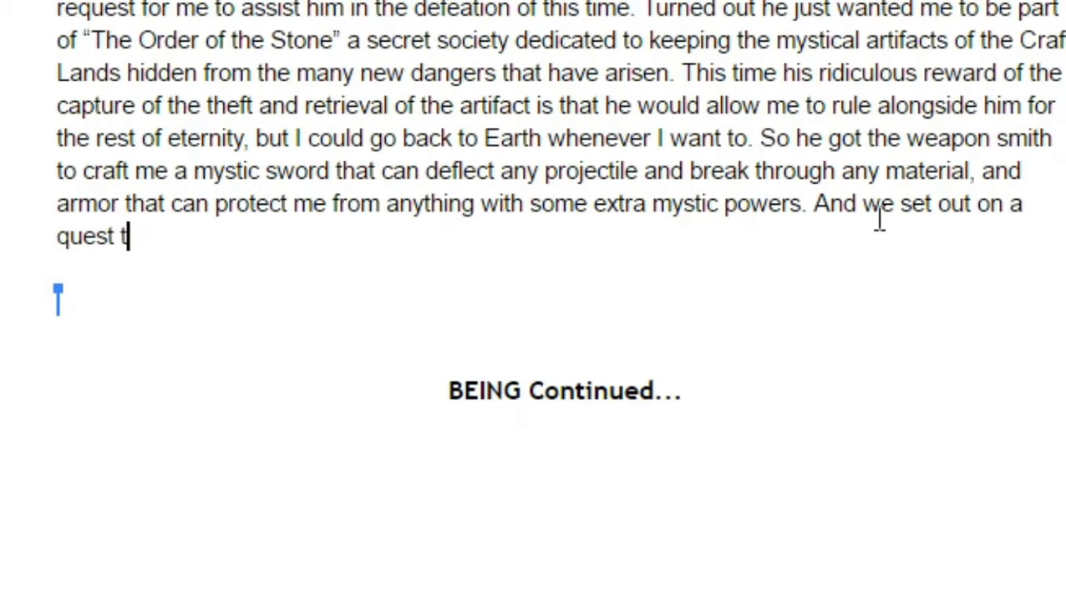
{"action": "type", "text": "is"}
{"action": "key", "text": "BackSpace"}
{"action": "key", "text": "BackSpace"}
{"action": "key", "text": "BackSpace"}
{"action": "key", "text": "BackSpace"}
{"action": "key", "text": "BackSpace"}
{"action": "key", "text": "BackSpace"}
{"action": "key", "text": "BackSpace"}
{"action": "key", "text": "BackSpace"}
{"action": "key", "text": "BackSpace"}
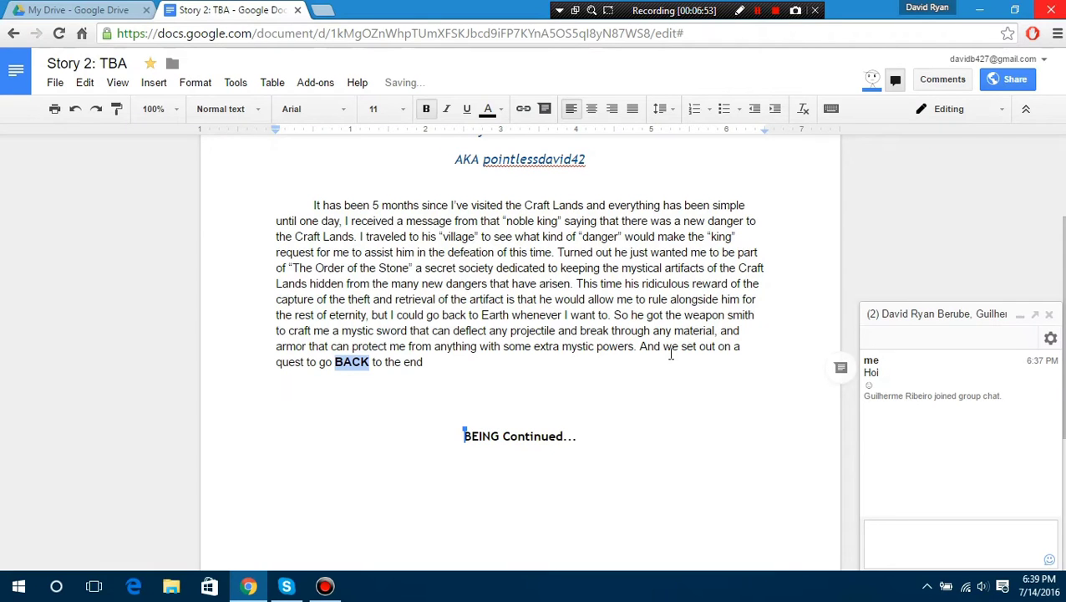
Capitalize "the end" as "The End" in the last sentence of the story paragraph.
{"action": "key", "text": "ctrl+Right"}
{"action": "key", "text": "ctrl+Right"}
{"action": "key", "text": "ctrl+Right"}
{"action": "key", "text": "Return"}
{"action": "key", "text": "BackSpace"}
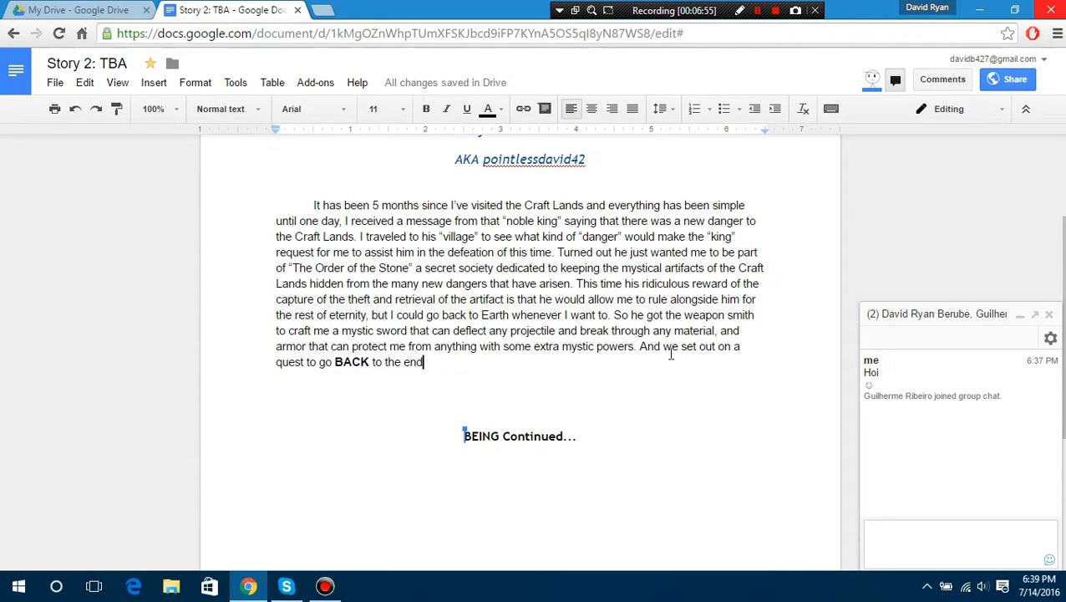
{"action": "key", "text": "Return"}
{"action": "key", "text": "BackSpace"}
{"action": "key", "text": "ctrl+Left"}
{"action": "key", "text": "ctrl+Left"}
{"action": "key", "text": "Delete"}
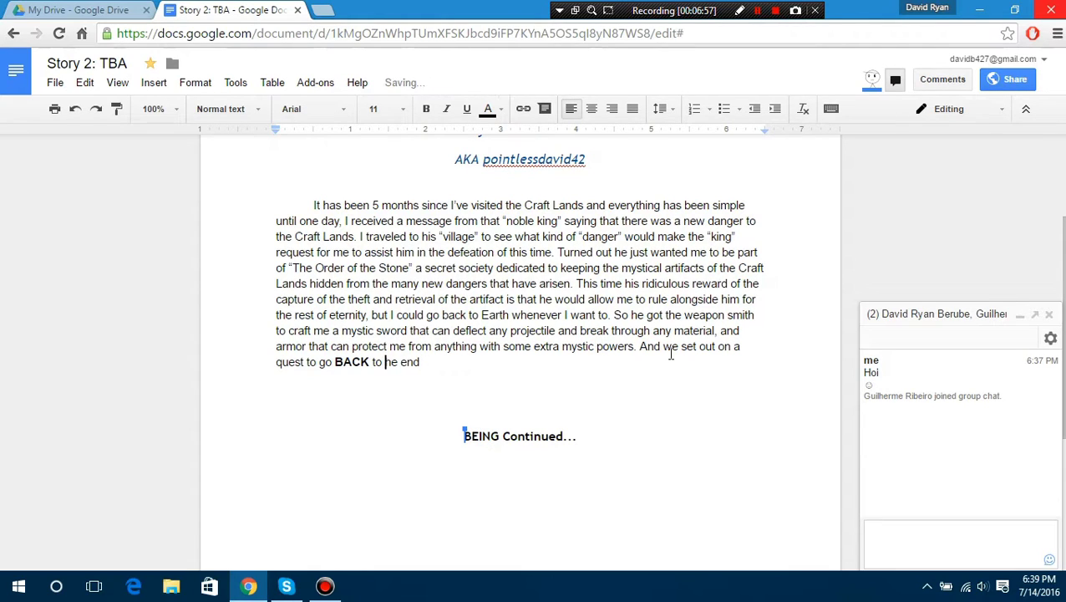
{"action": "type", "text": "T"}
{"action": "key", "text": "ctrl+Right"}
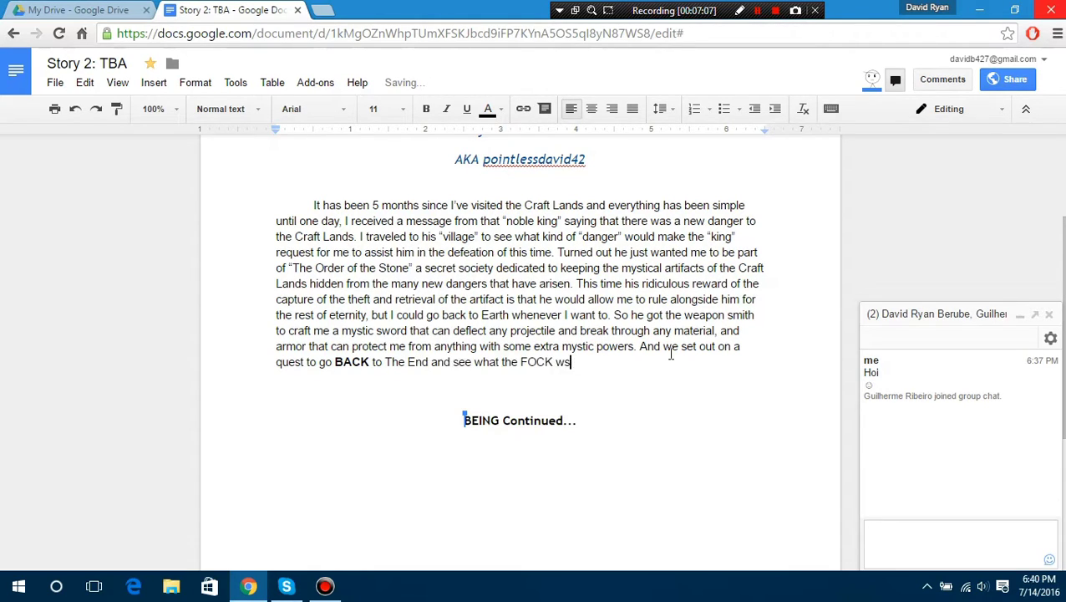
Continue the last sentence after "see what the FOCK" with "was going the FOCK on in ficking".
{"action": "type", "text": "as going the FOCK on inthi"}
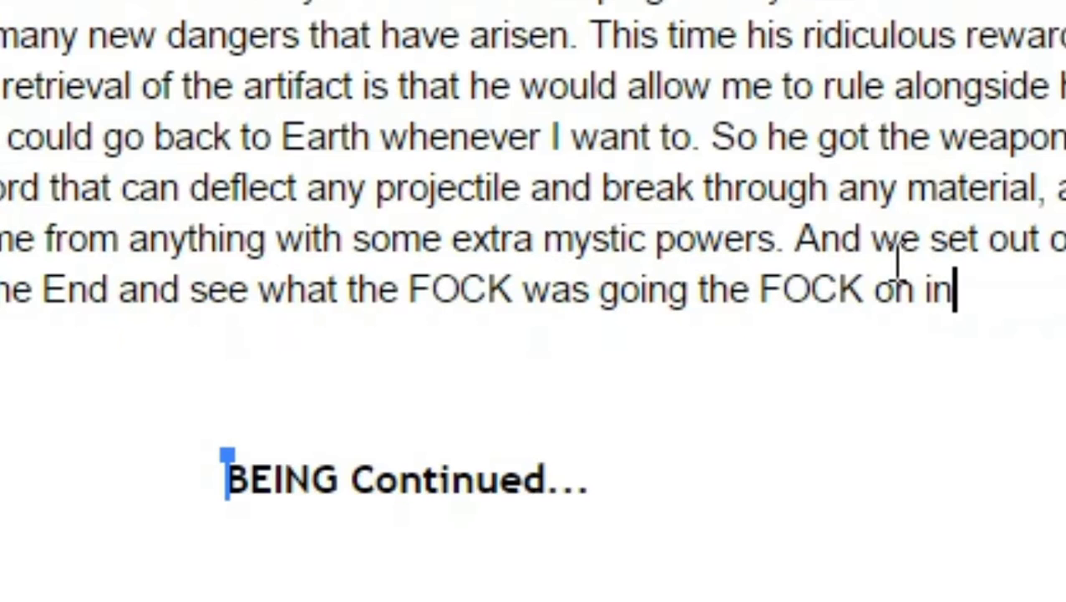
{"action": "key", "text": "BackSpace"}
{"action": "key", "text": "BackSpace"}
{"action": "key", "text": "BackSpace"}
{"action": "type", "text": "fick"}
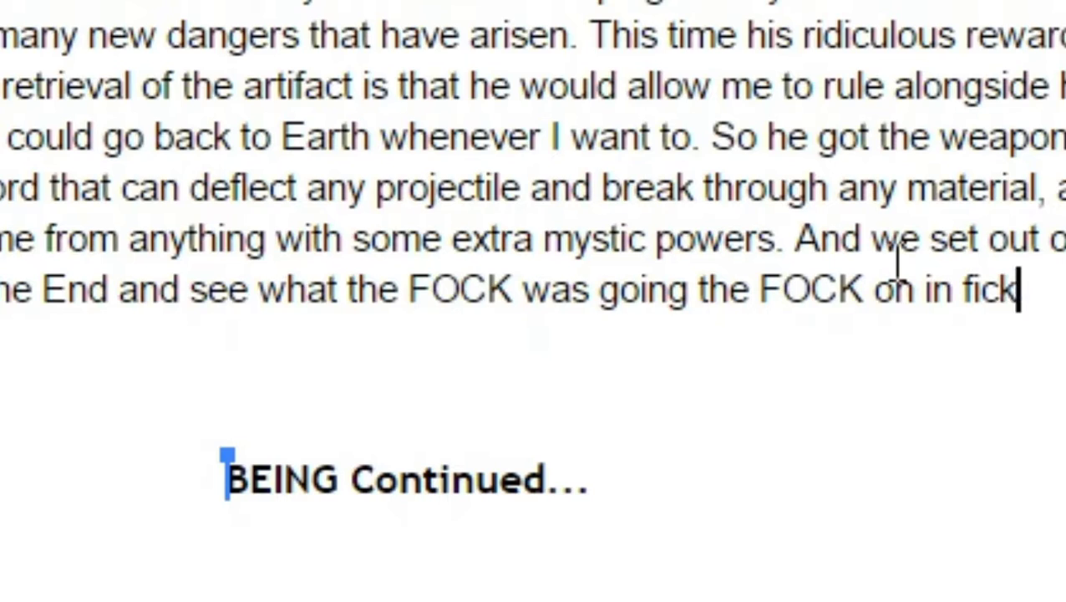
{"action": "type", "text": "ing"}
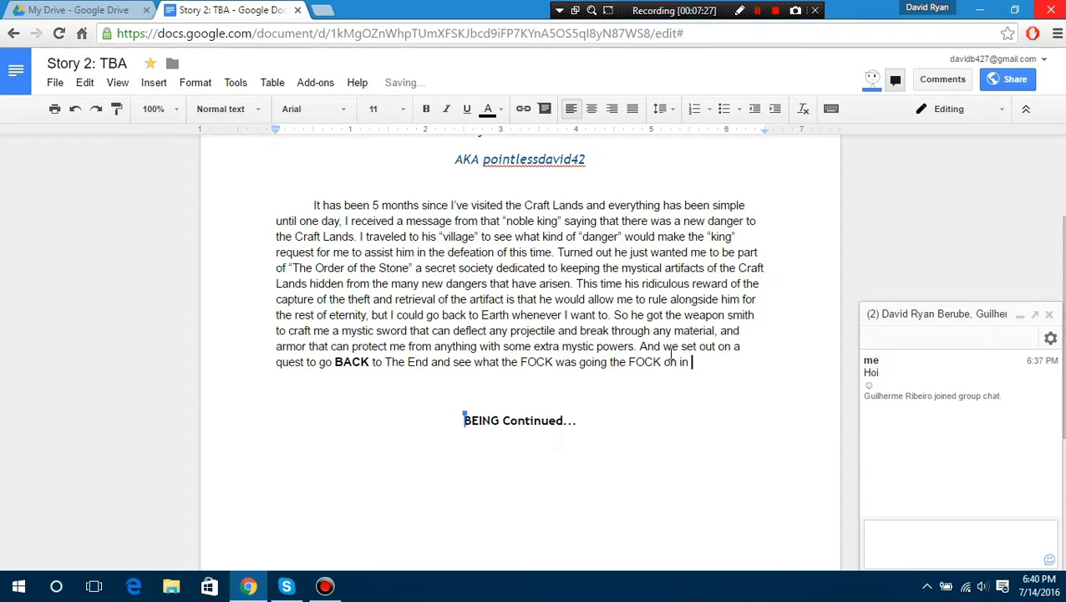
Remove both "the FOCK" phrases from the last sentence, leaving "see what was going on in".
{"action": "key", "text": "Left"}
{"action": "key", "text": "BackSpace"}
{"action": "key", "text": "ctrl+shift+Left"}
{"action": "key", "text": "BackSpace"}
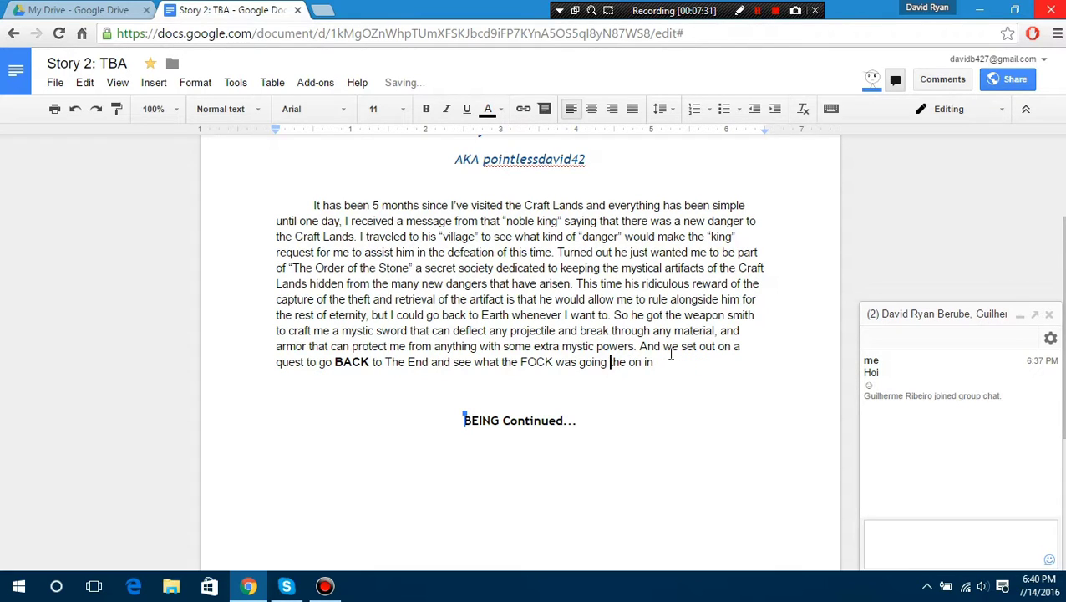
{"action": "key", "text": "ctrl+shift+Left"}
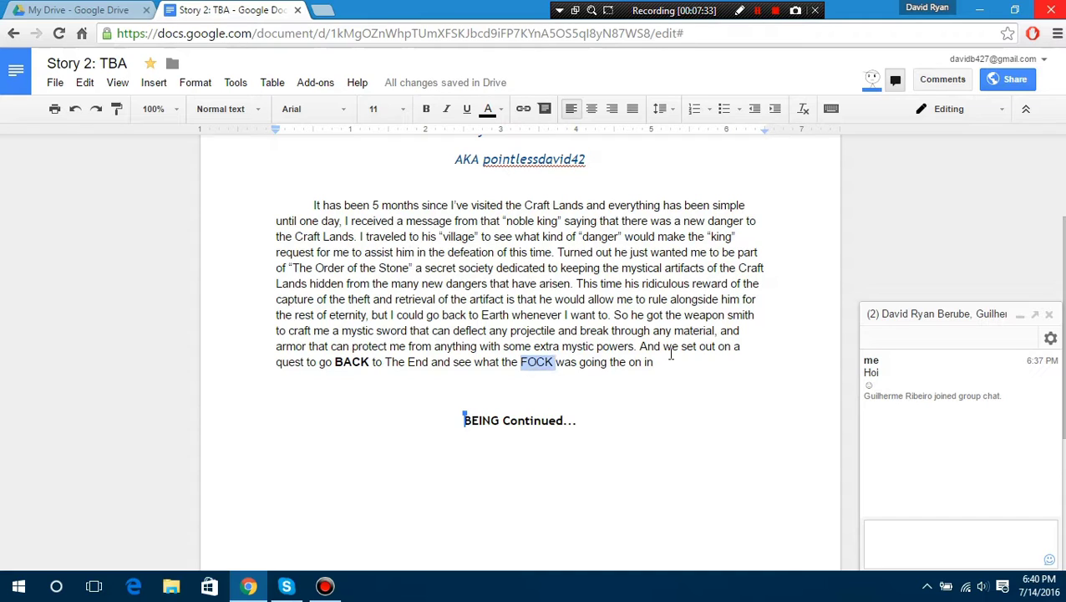
{"action": "key", "text": "BackSpace"}
{"action": "key", "text": "ctrl+shift+Left"}
{"action": "key", "text": "BackSpace"}
{"action": "key", "text": "ctrl+Right"}
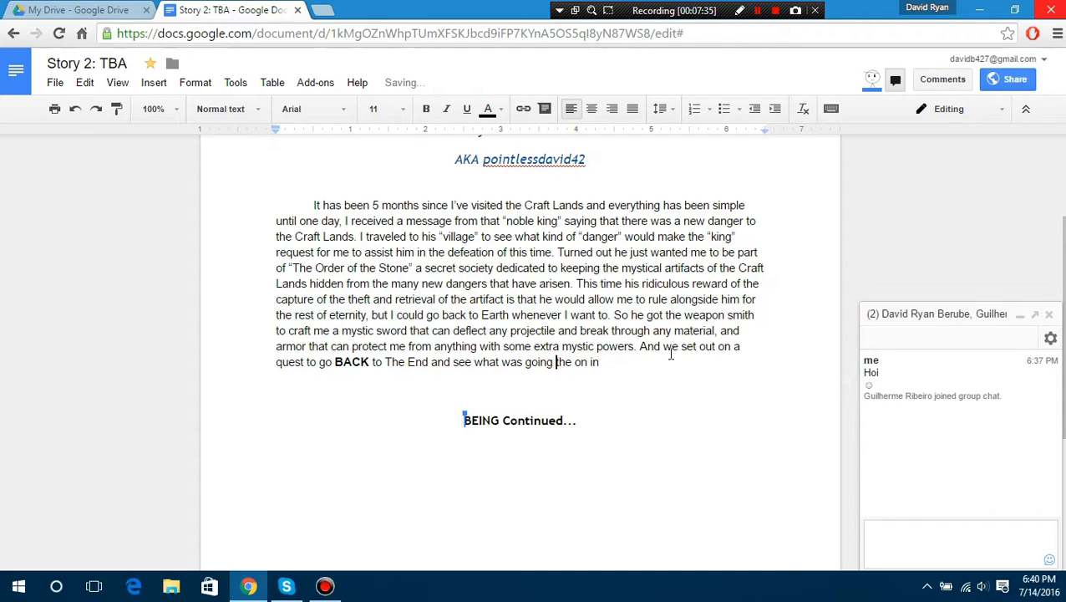
{"action": "key", "text": "ctrl+shift+Right"}
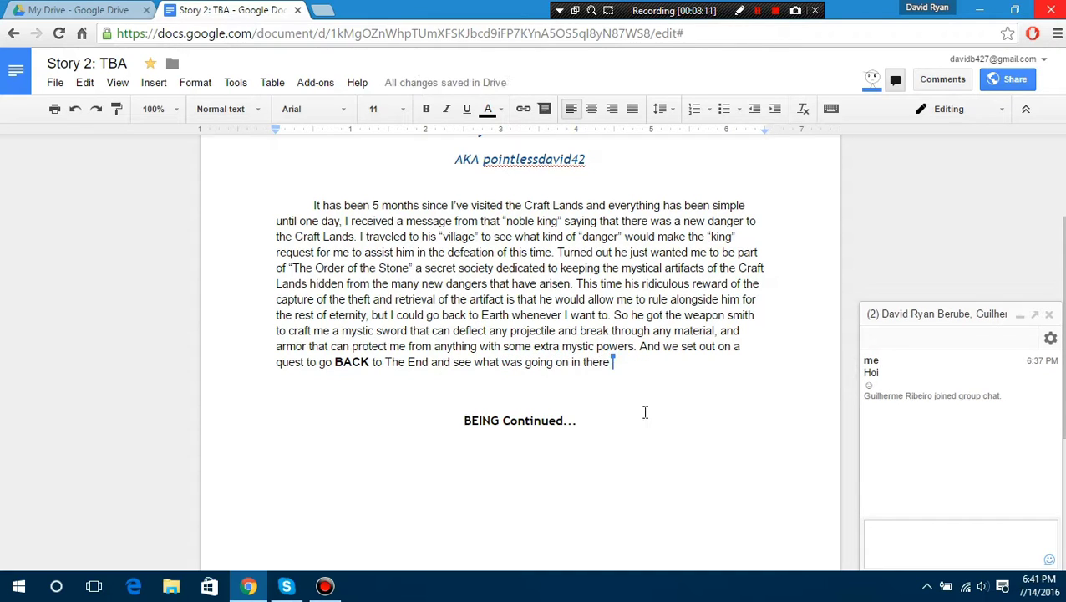
Append "BUT THEN I FELL INTO LAVA AND DIED!!!" after "see what was going on in there".
{"action": "type", "text": "BUT THE"}
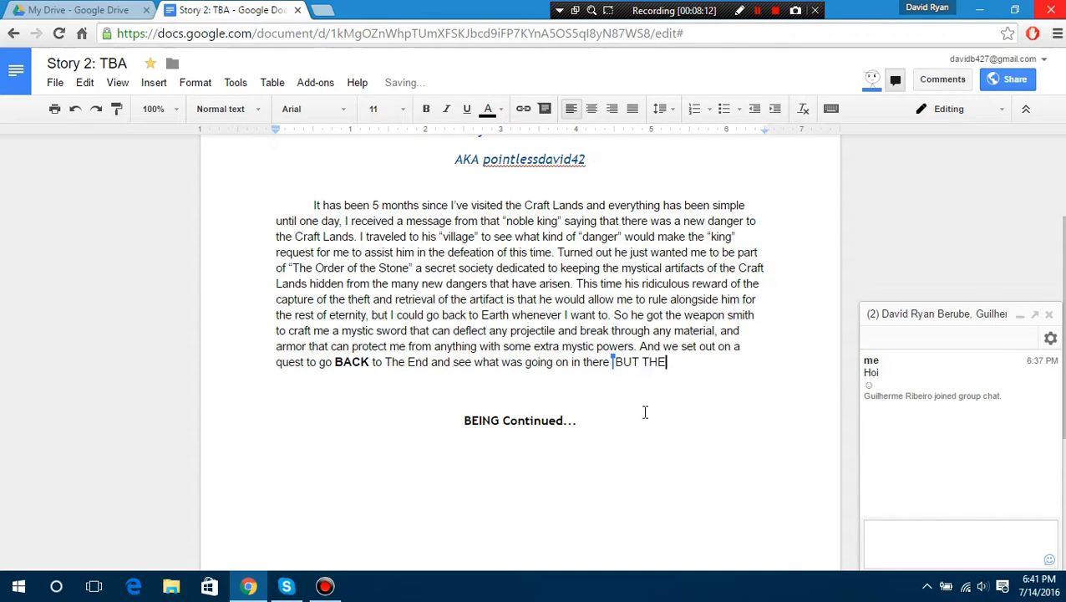
{"action": "type", "text": "N I FELL INTO"}
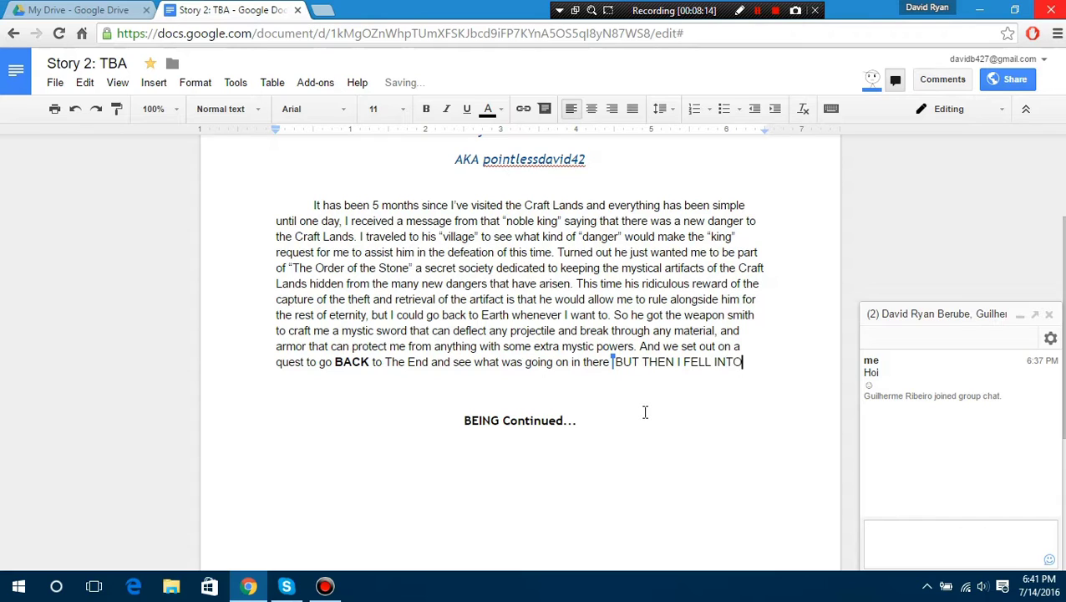
{"action": "type", "text": " LAVA AND DIED"}
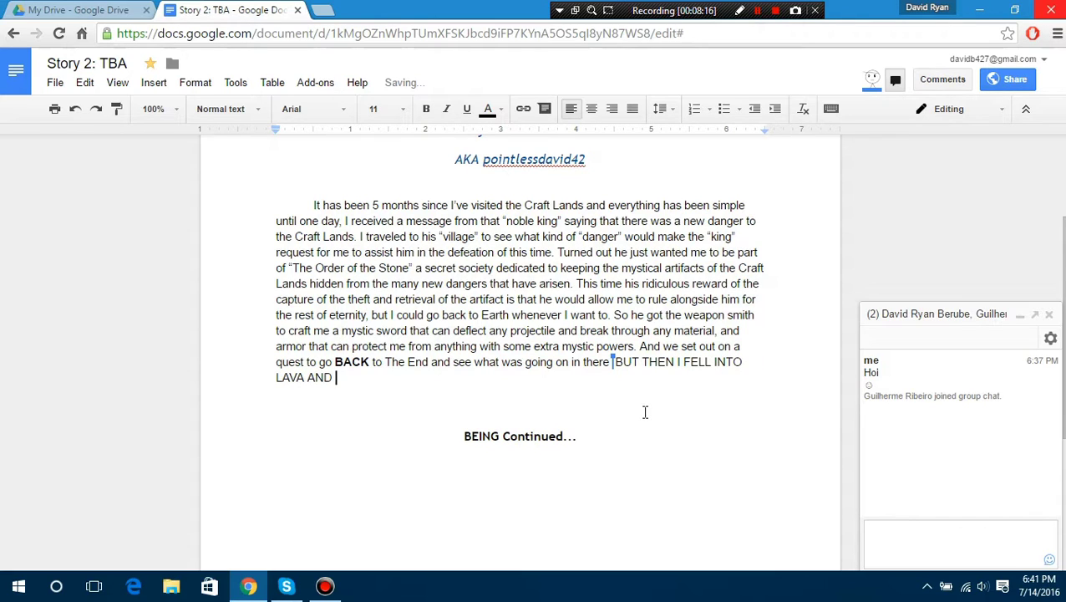
{"action": "type", "text": "!!!"}
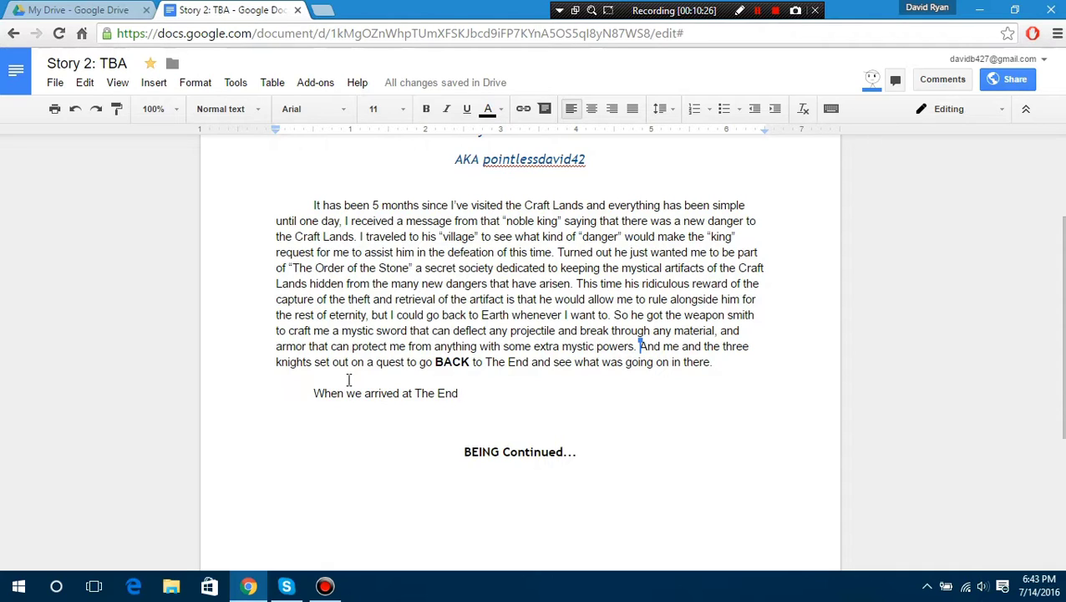
Continue the new paragraph's opening "When we arrived at The End" with ", we pee'd".
{"action": "key", "text": "BackSpace"}
{"action": "type", "text": "."}
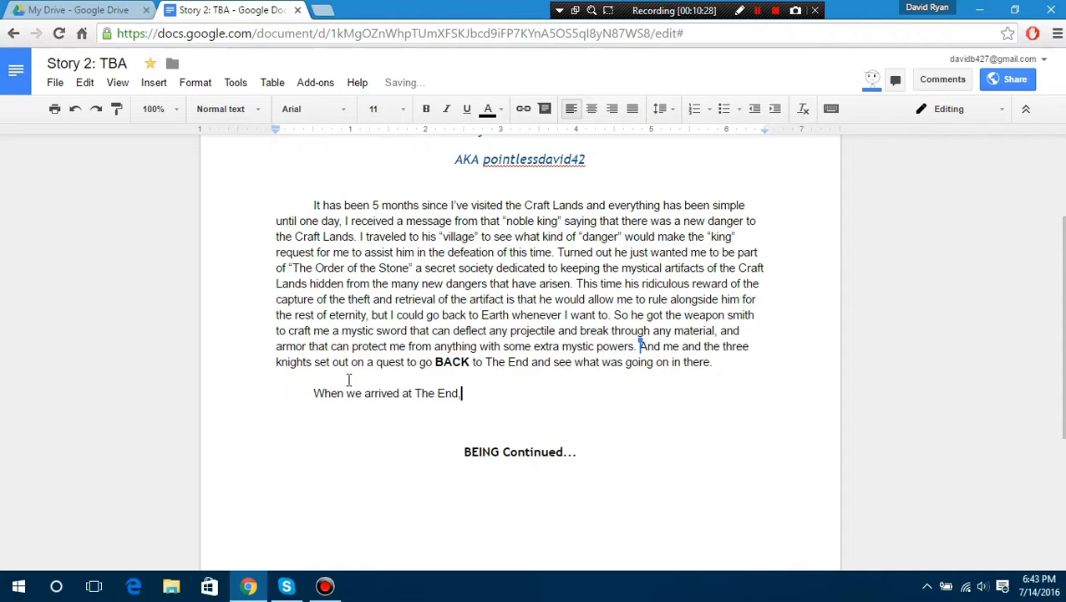
{"action": "key", "text": "BackSpace"}
{"action": "type", "text": ", we pee'd"}
Remove "pee'd" and continue the sentence after "we" with "we arrived at the eed".
{"action": "key", "text": "BackSpace"}
{"action": "key", "text": "BackSpace"}
{"action": "key", "text": "BackSpace"}
{"action": "key", "text": "BackSpace"}
{"action": "key", "text": "BackSpace"}
{"action": "type", "text": "we arrived at "}
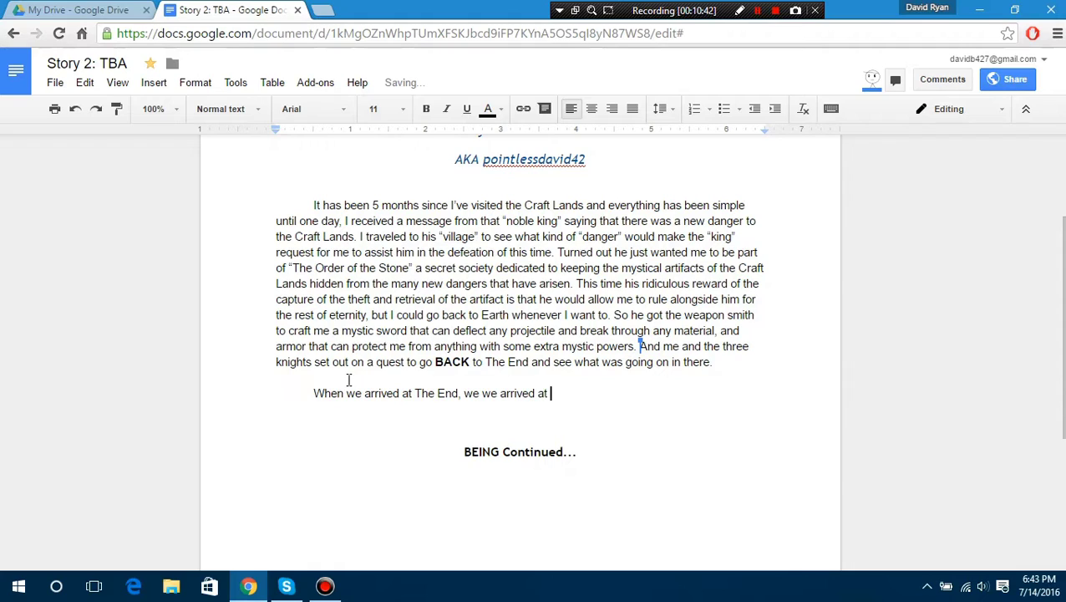
{"action": "type", "text": "the ede eed"}
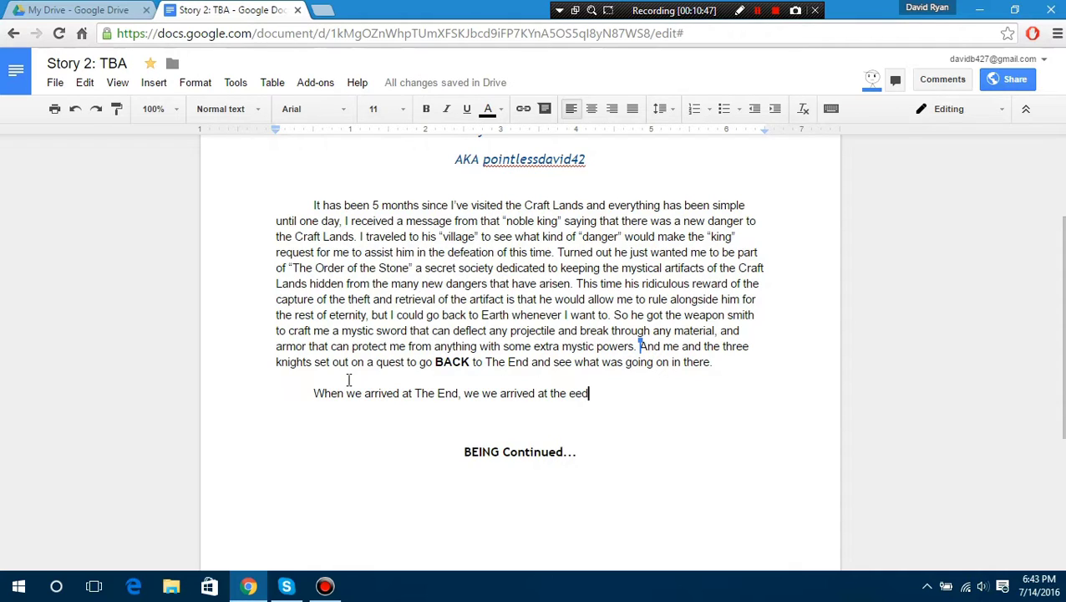
Delete everything after "When we arrived at The End," in the second paragraph.
{"action": "key", "text": "ctrl+Left"}
{"action": "key", "text": "ctrl+Left"}
{"action": "key", "text": "BackSpace"}
{"action": "key", "text": "ctrl+Left"}
{"action": "key", "text": "ctrl+shift+Right"}
{"action": "key", "text": "ctrl+shift+Right"}
{"action": "key", "text": "ctrl+shift+Right"}
{"action": "key", "text": "ctrl+shift+Right"}
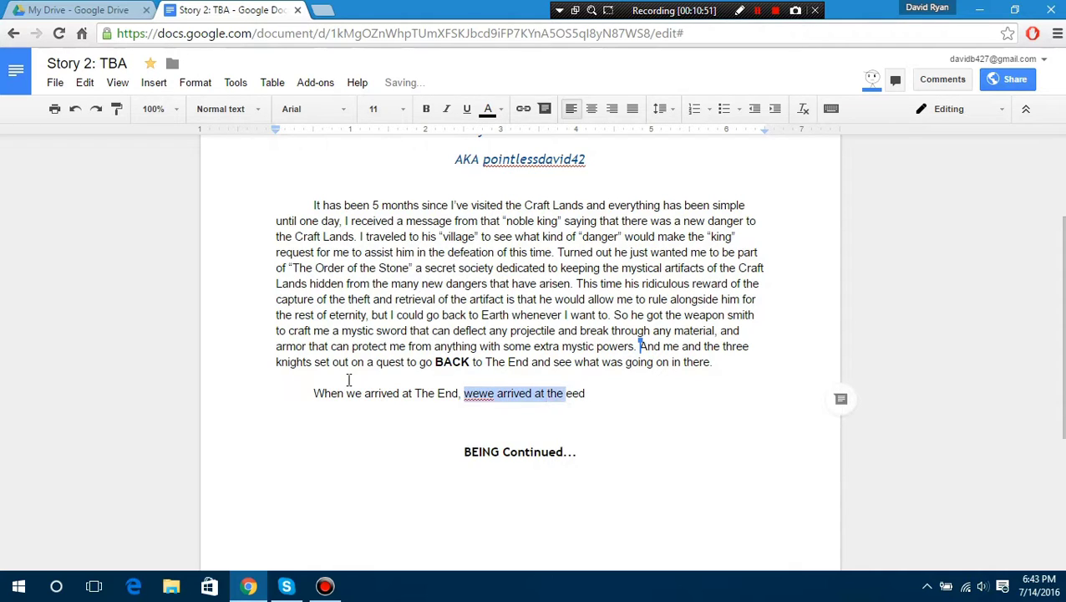
{"action": "key", "text": "ctrl+shift+Right"}
{"action": "key", "text": "BackSpace"}
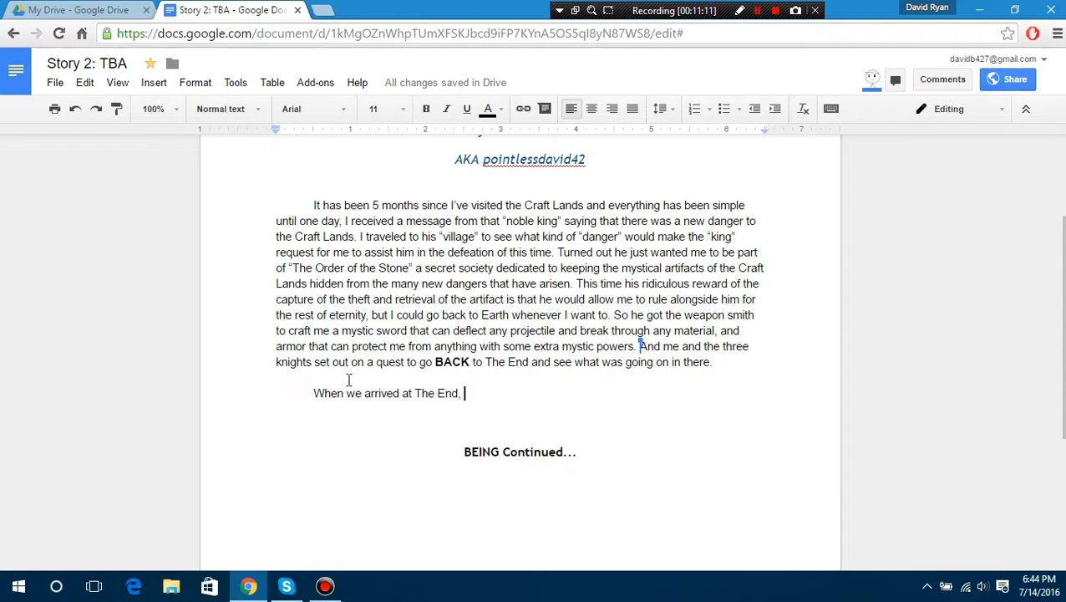
Continue the second paragraph after "The End," with "I CHOCKED MY COCK AT THE HOLE IN DAT ASS".
{"action": "type", "text": "I CHOCKED MY COCK"}
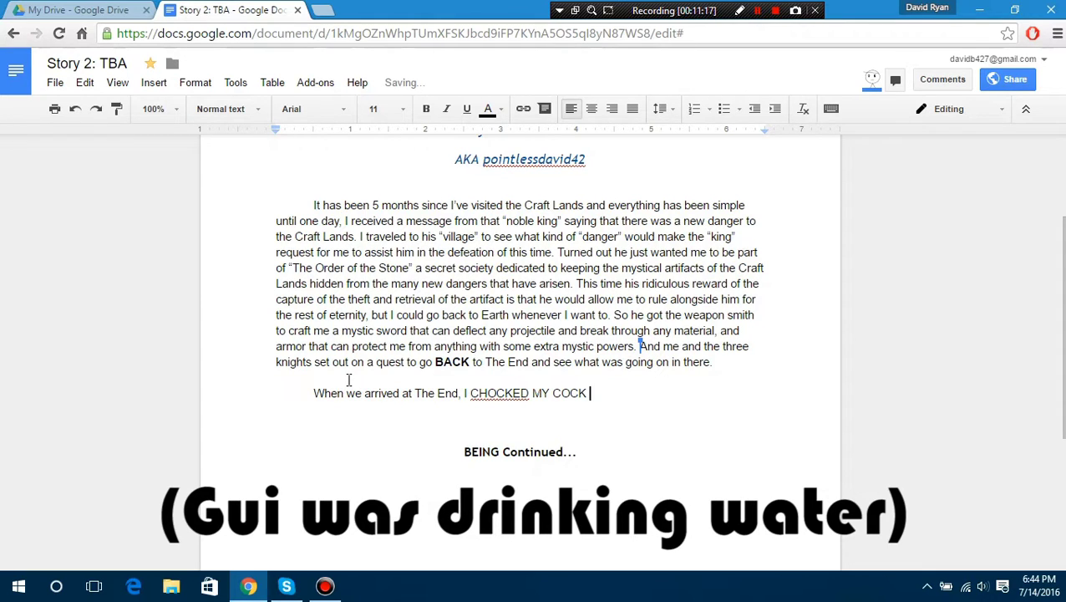
{"action": "type", "text": "AT T"}
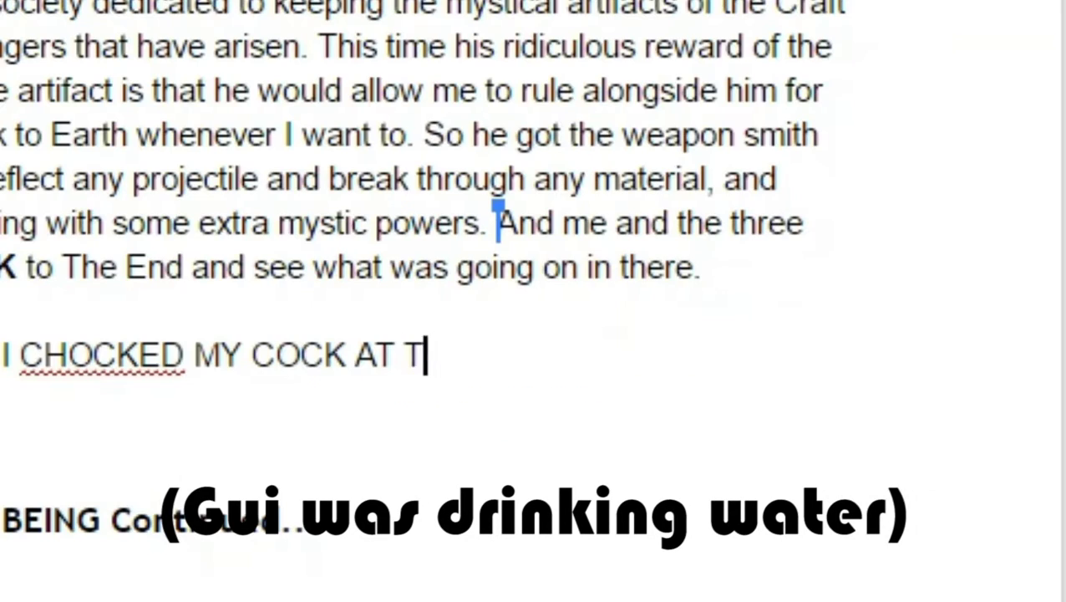
{"action": "type", "text": "HE HOL"}
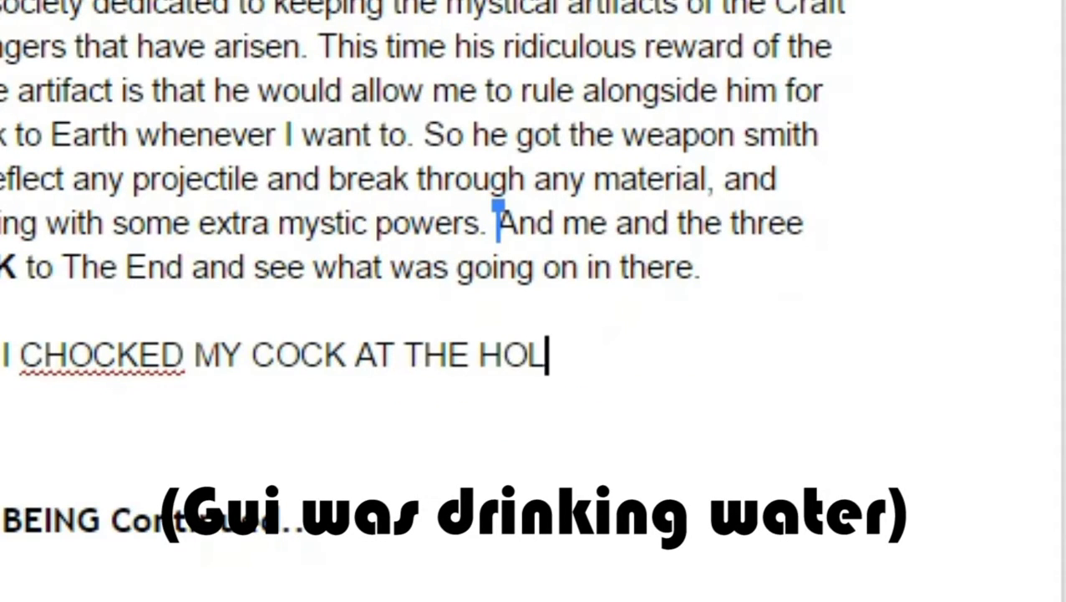
{"action": "type", "text": "E IN B"}
{"action": "key", "text": "BackSpace"}
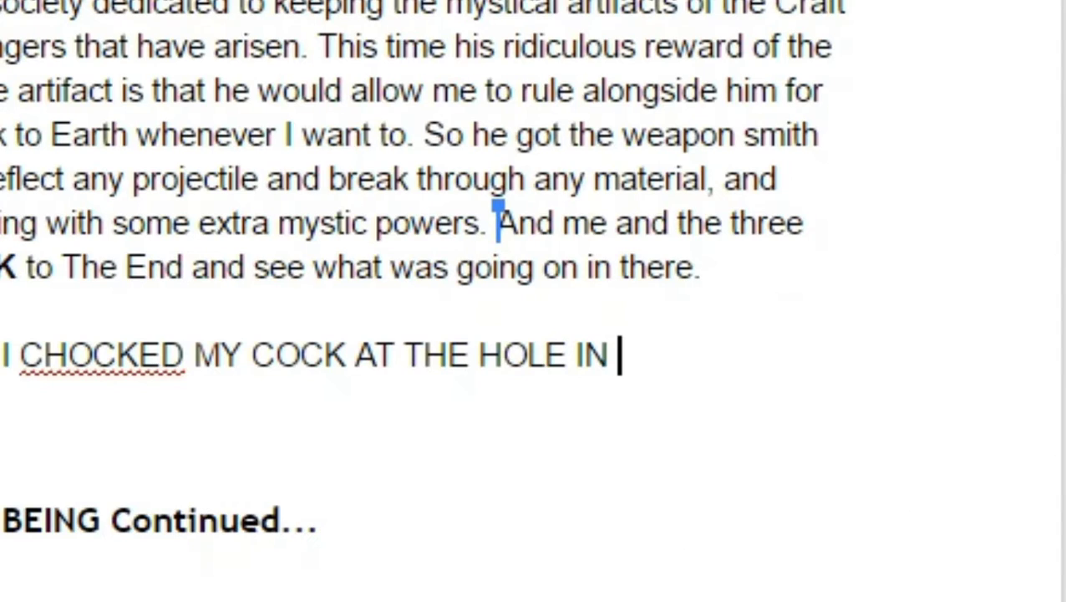
{"action": "type", "text": "DAT ASS"}
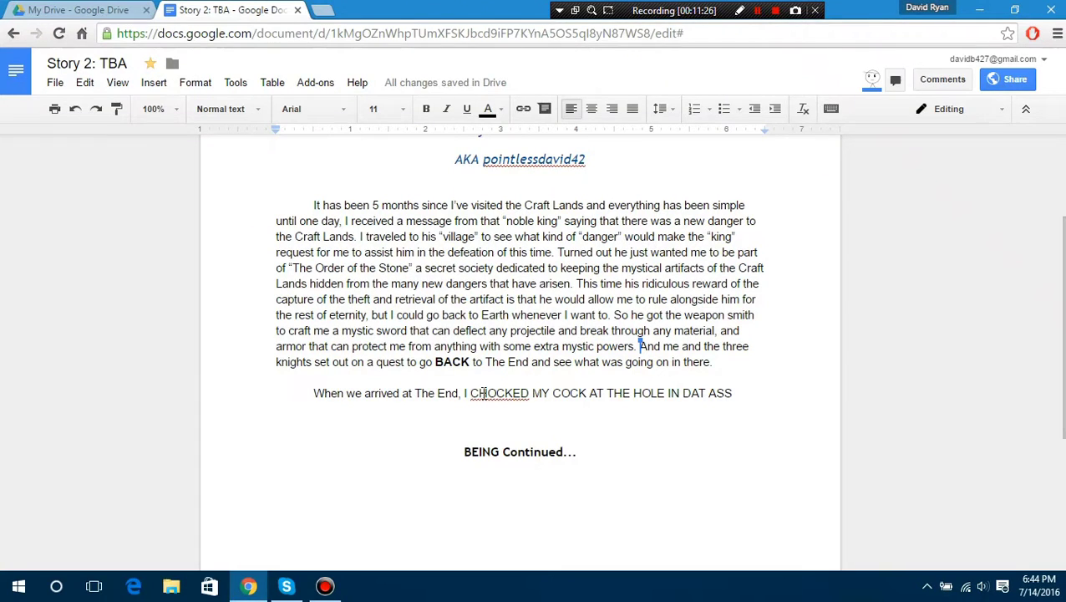
Correct the misspelled "CHOCKED" to "CHUCKED" in the second paragraph.
{"action": "left_click", "coordinate": [64, 345]}
{"action": "key", "text": "BackSpace"}
{"action": "type", "text": "U"}
Delete the all-caps joke phrase, including its leading "I", after "When we arrived at The End,".
{"action": "key", "text": "ctrl+Left"}
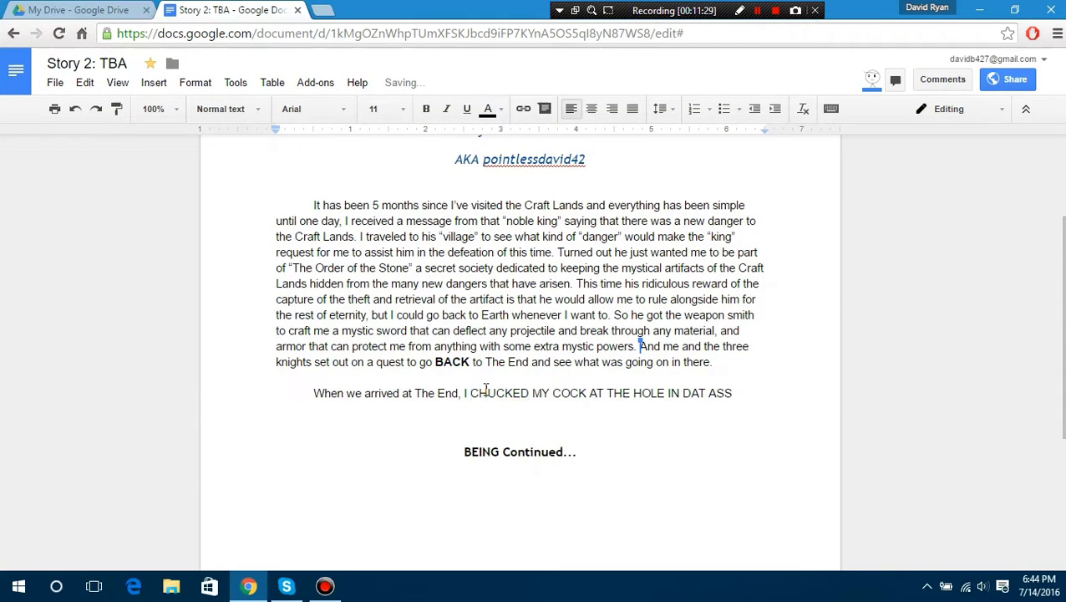
{"action": "key", "text": "ctrl+shift+Right"}
{"action": "key", "text": "ctrl+shift+Right"}
{"action": "key", "text": "ctrl+shift+Right"}
{"action": "key", "text": "ctrl+shift+Right"}
{"action": "key", "text": "ctrl+shift+Right"}
{"action": "key", "text": "ctrl+shift+Right"}
{"action": "key", "text": "ctrl+shift+Right"}
{"action": "key", "text": "ctrl+shift+Right"}
{"action": "key", "text": "ctrl+shift+Right"}
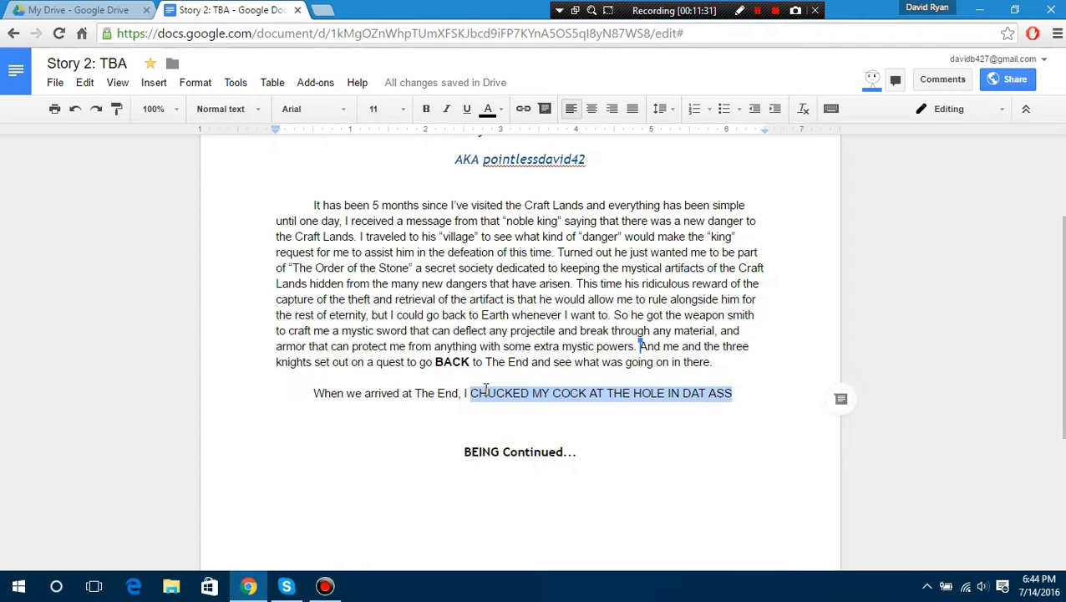
{"action": "key", "text": "BackSpace"}
{"action": "key", "text": "BackSpace"}
{"action": "key", "text": "BackSpace"}
Continue the second paragraph's opening sentence with "we realised that THAT DANG DRAGON WAS BACK AT IT AGAIN!".
{"action": "type", "text": "we realized"}
{"action": "key", "text": "BackSpace"}
{"action": "key", "text": "BackSpace"}
{"action": "type", "text": "we realis"}
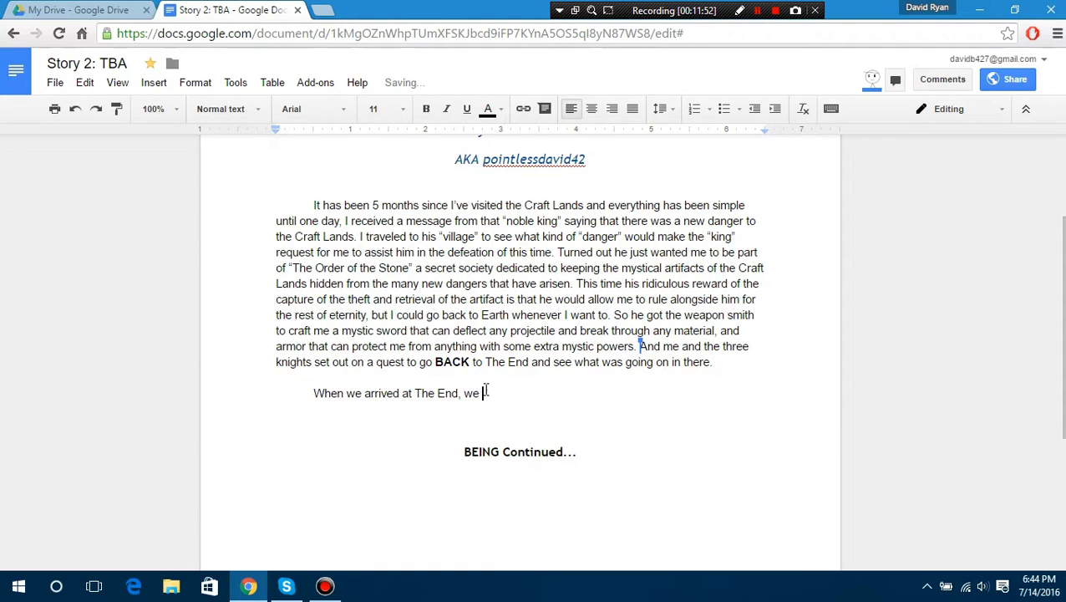
{"action": "type", "text": "ed that THAT DAM"}
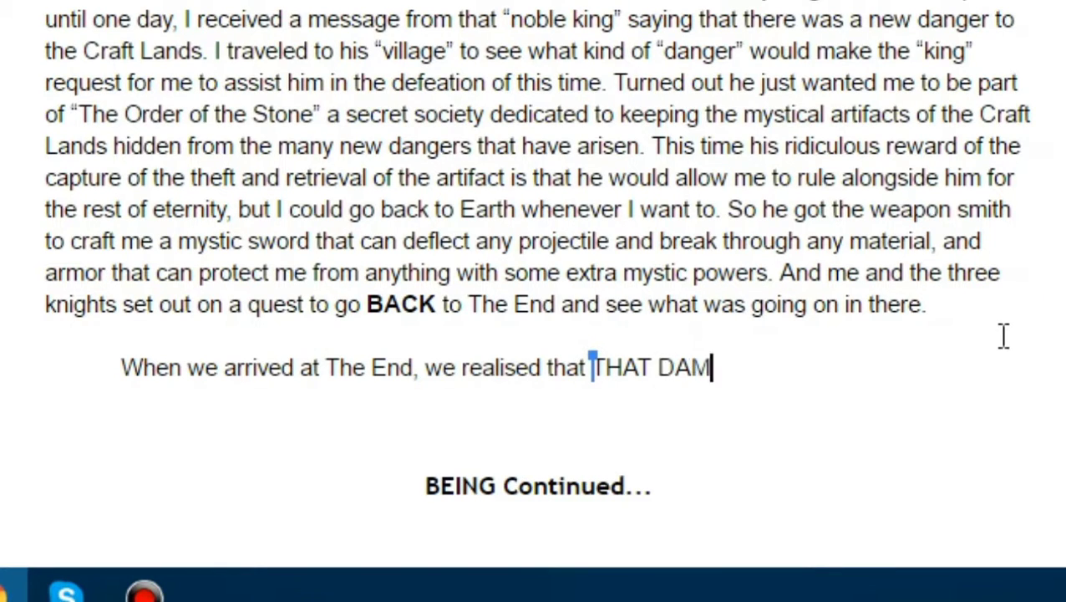
{"action": "key", "text": "BackSpace"}
{"action": "key", "text": "BackSpace"}
{"action": "type", "text": "ANG "}
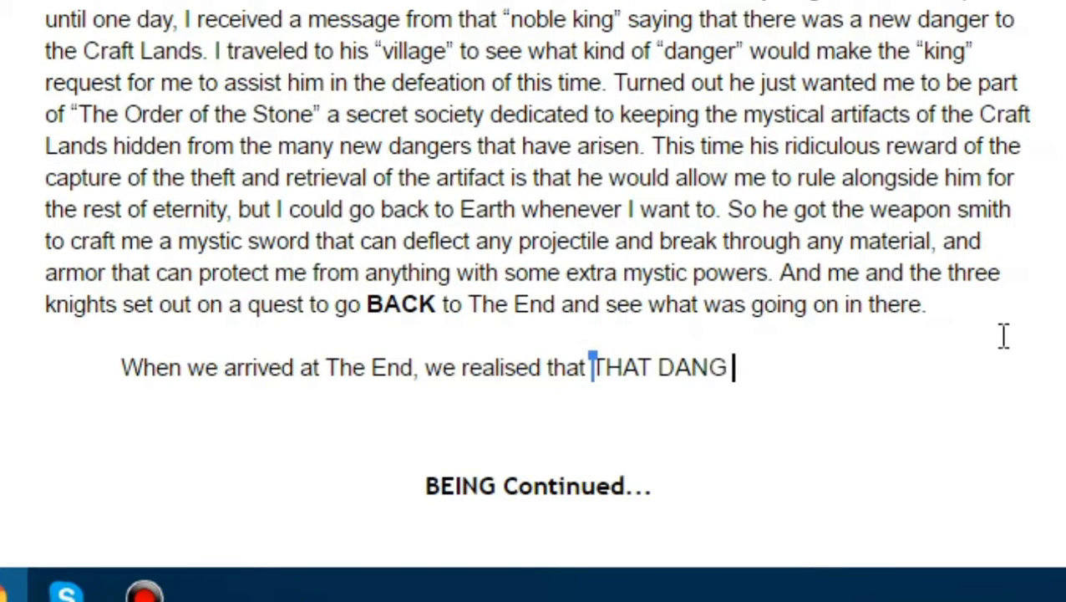
{"action": "type", "text": "DRAGON "}
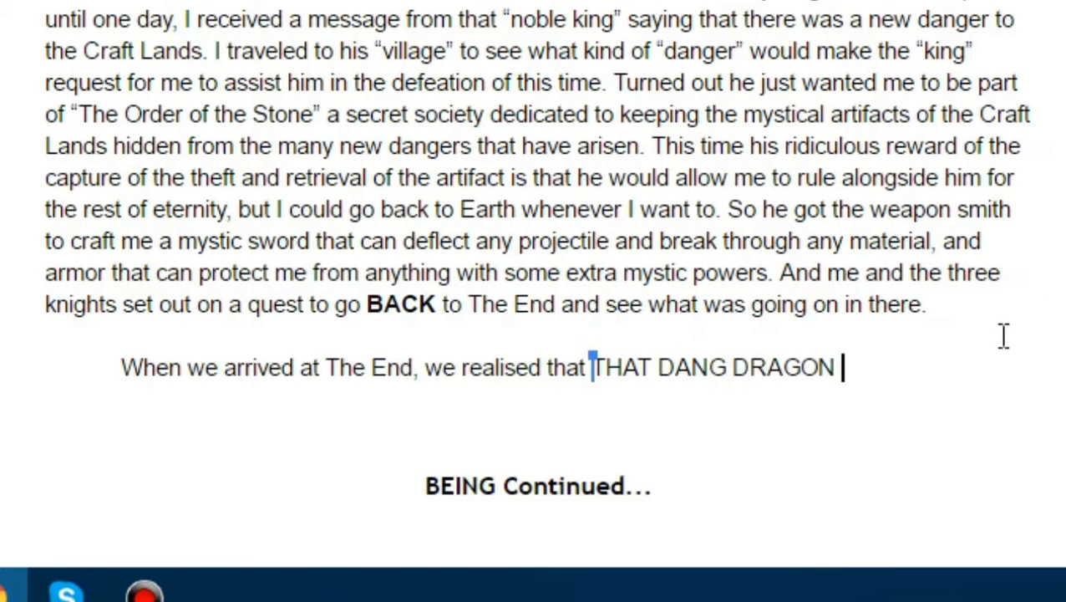
{"action": "type", "text": "WAS BACK AT "}
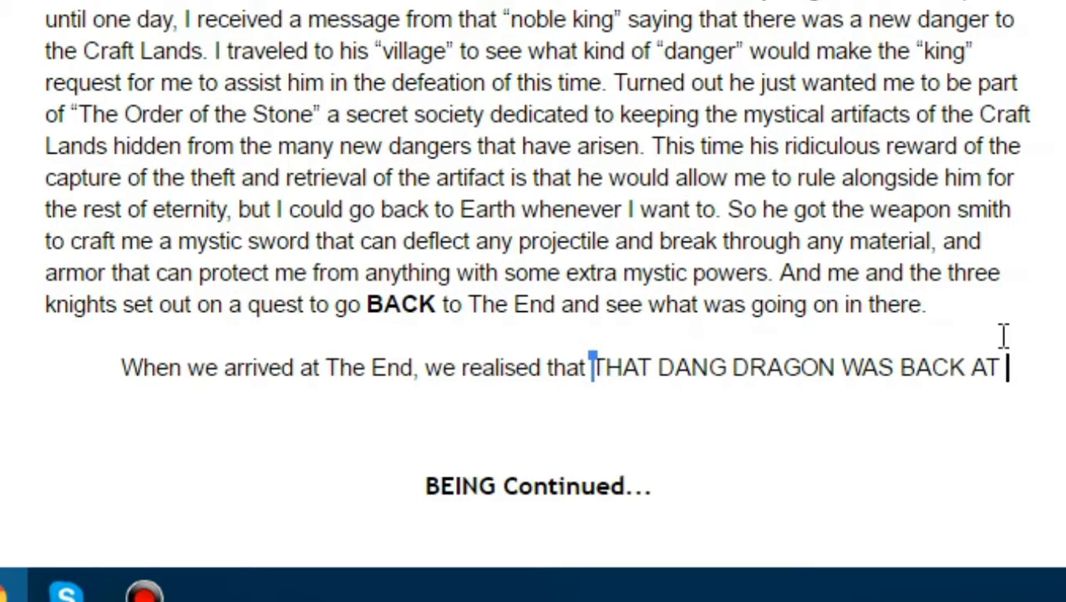
{"action": "type", "text": "IT AGAIN!"}
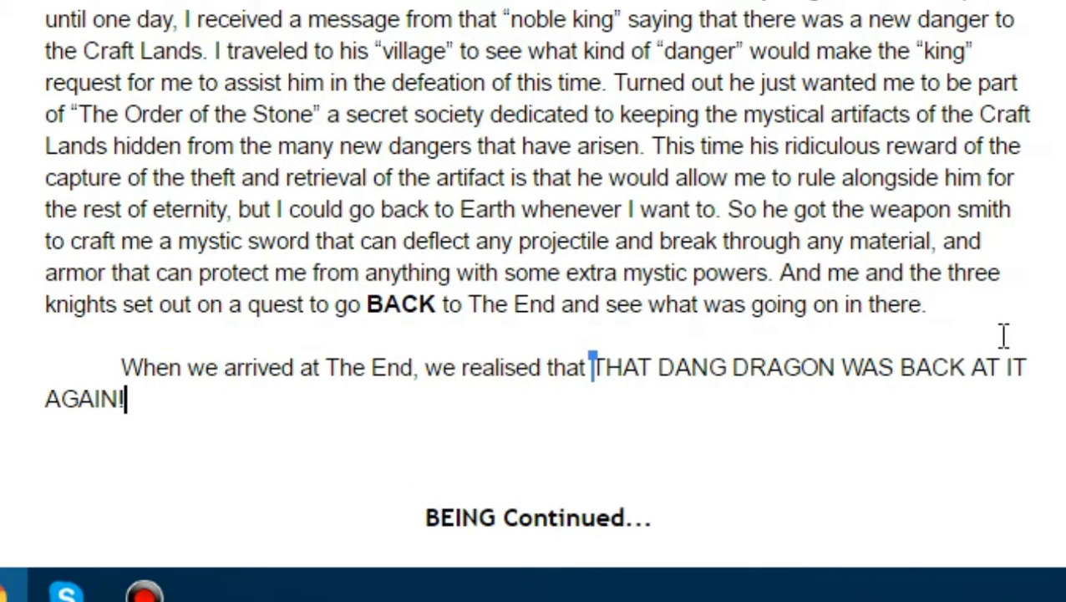
Replace the capitalized "THAT DANG" before "DRAGON" with "the dang".
{"action": "double_click", "coordinate": [620, 368]}
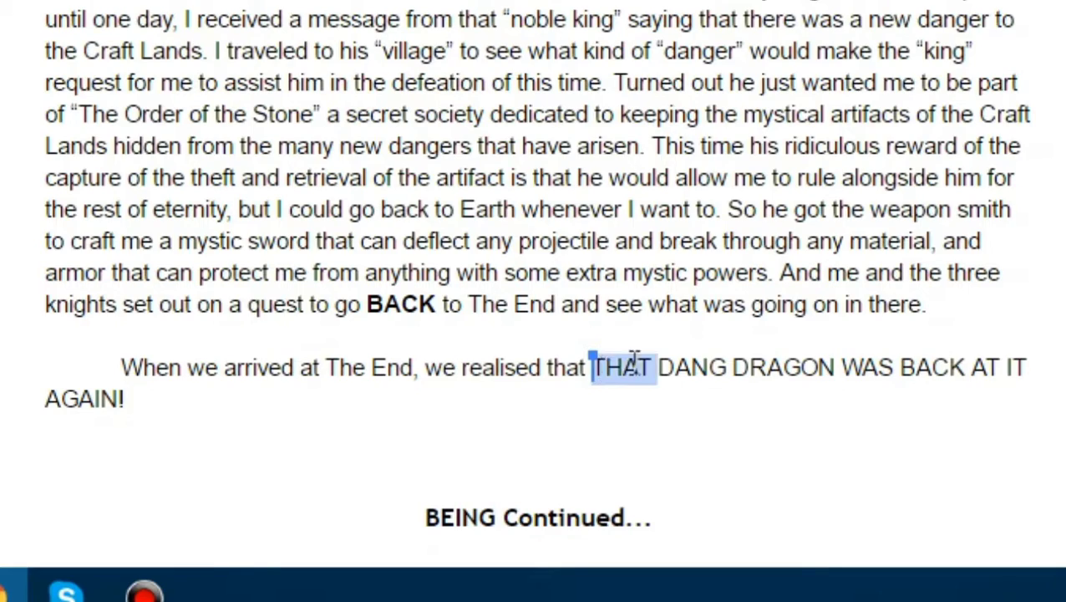
{"action": "key", "text": "BackSpace"}
{"action": "type", "text": "the"}
{"action": "key", "text": "ctrl+shift+Right"}
{"action": "type", "text": "dang"}
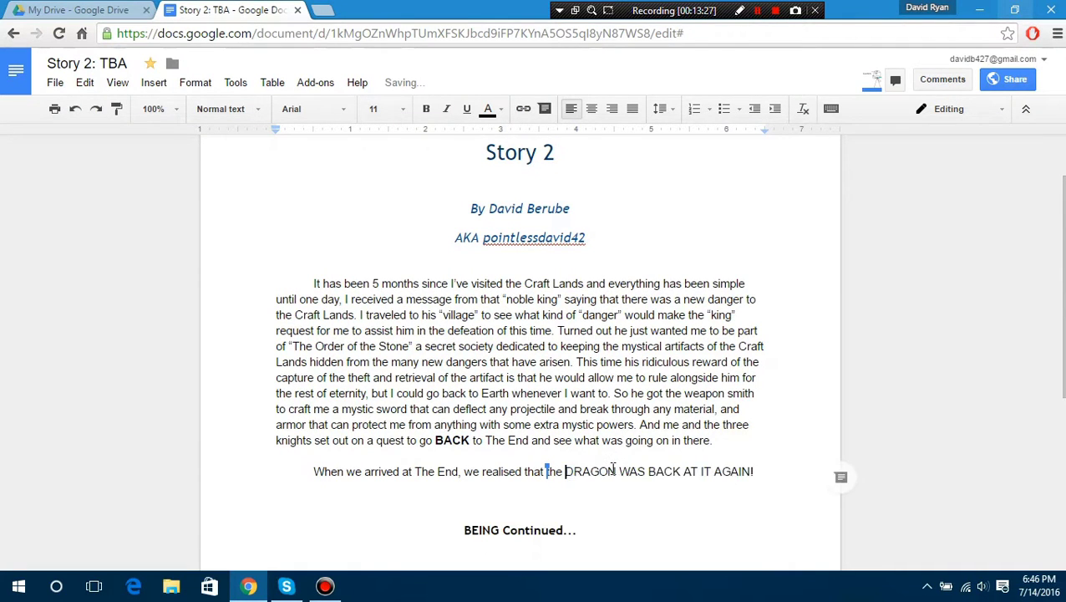
Rewrite "WAS" and "AT IT AGAIN!" in lowercase as "was" and "at it again!" in the dragon sentence, keeping "DRAGON" and "BACK" capitalized.
{"action": "key", "text": "ctrl+Right"}
{"action": "key", "text": "ctrl+shift+Right"}
{"action": "type", "text": "was"}
{"action": "key", "text": "ctrl+Right"}
{"action": "key", "text": "ctrl+shift+Right"}
{"action": "key", "text": "ctrl+shift+Right"}
{"action": "key", "text": "BackSpace"}
{"action": "type", "text": "at "}
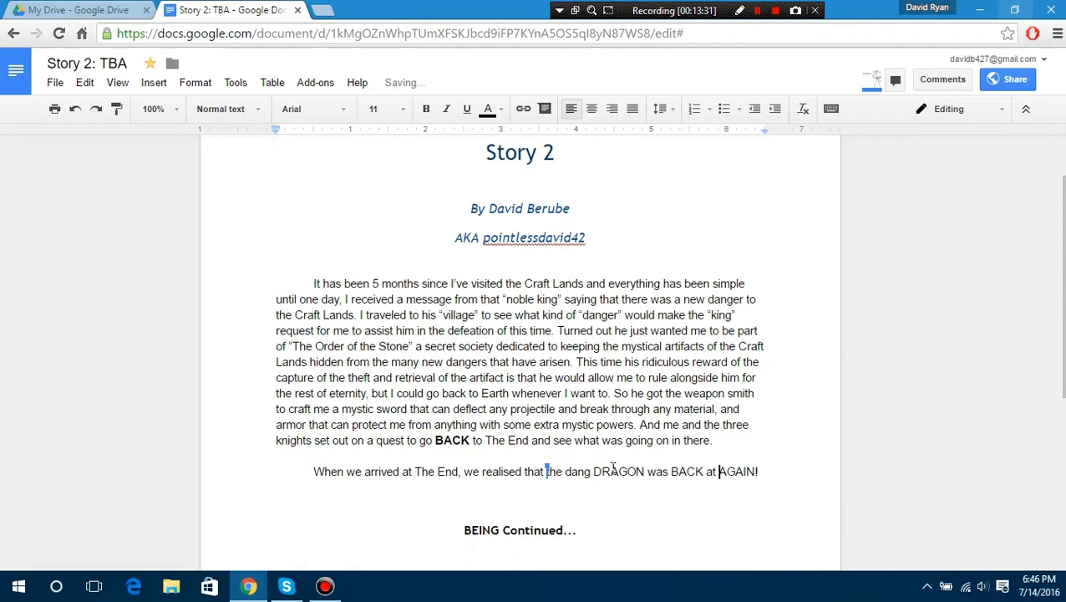
{"action": "type", "text": "it"}
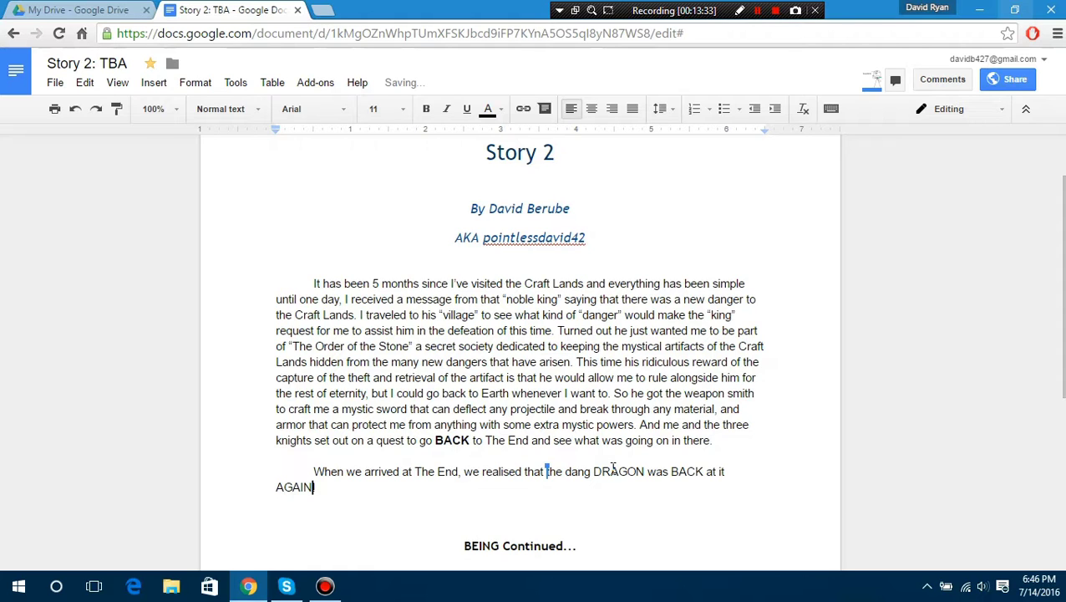
{"action": "key", "text": "shift+End"}
{"action": "type", "text": "again"}
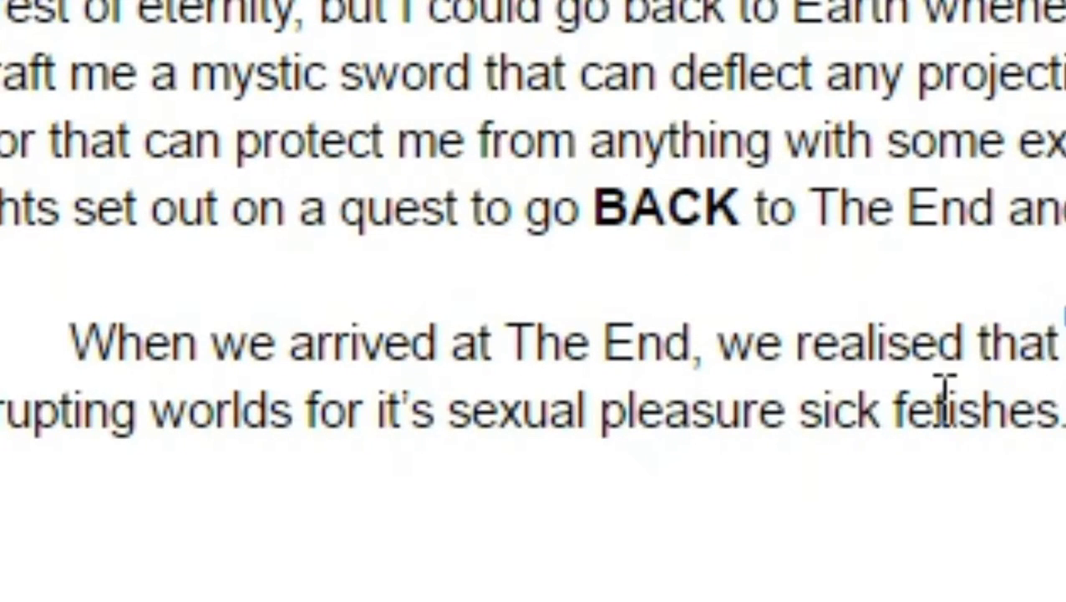
Insert a comma after "pleasure" in the sentence about corrupting worlds.
{"action": "left_click_drag", "start_coordinate": [1061, 414], "coordinate": [452, 409]}
{"action": "left_click", "coordinate": [826, 409]}
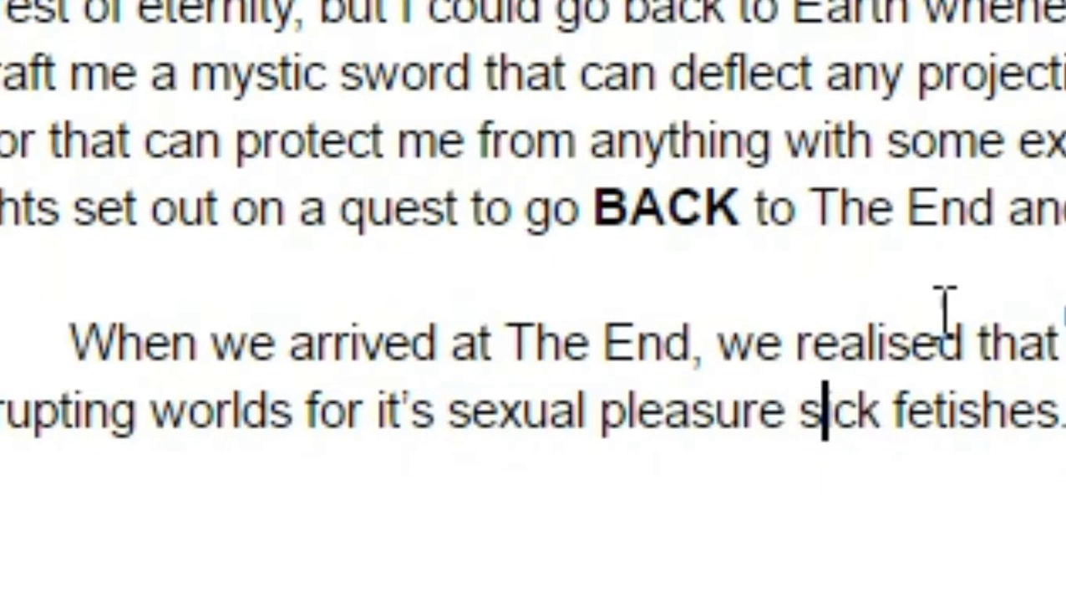
{"action": "key", "text": "Left"}
{"action": "key", "text": "Left"}
{"action": "type", "text": ","}
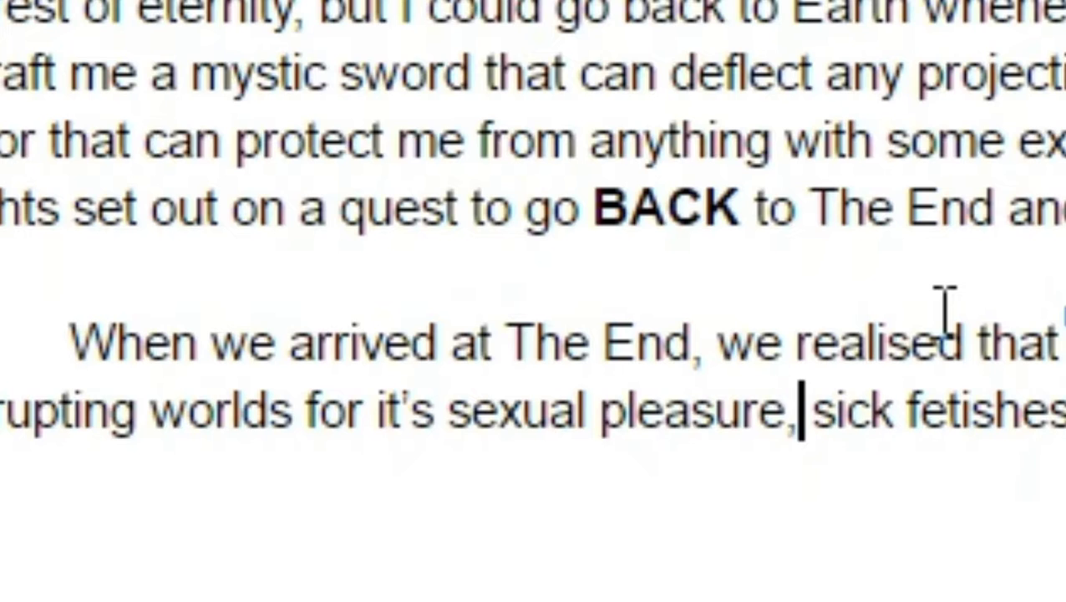
Replace the wording after "worlds for it's" at the end of the second paragraph with "own desires".
{"action": "key", "text": "ctrl+Left"}
{"action": "key", "text": "ctrl+Left"}
{"action": "key", "text": "shift+End"}
{"action": "type", "text": "own c"}
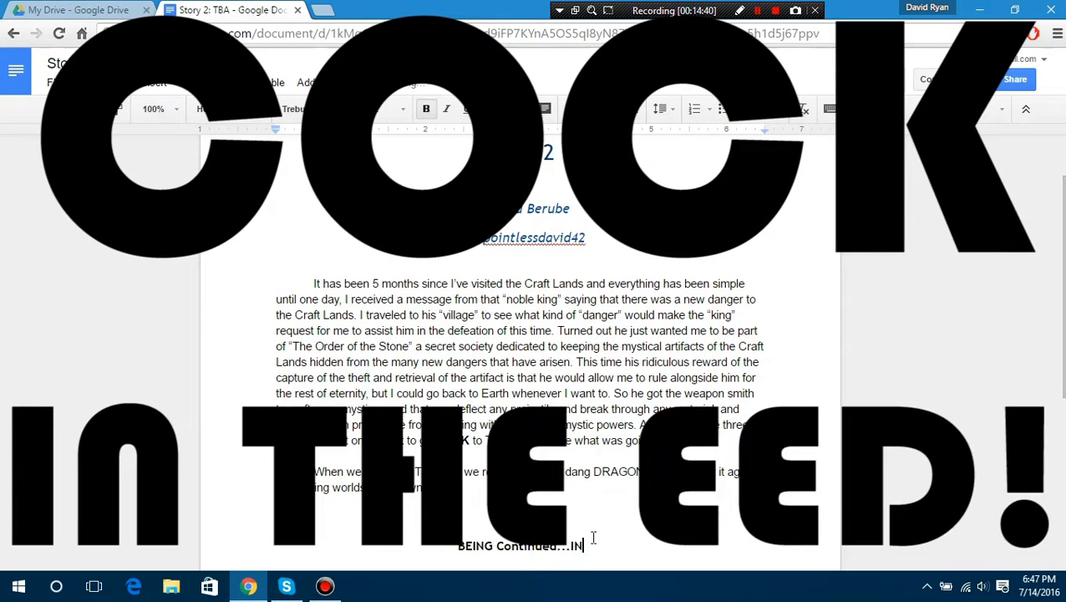
Finish the closing "BEING Continued…" line with "IN THE EED".
{"action": "type", "text": "THE END"}
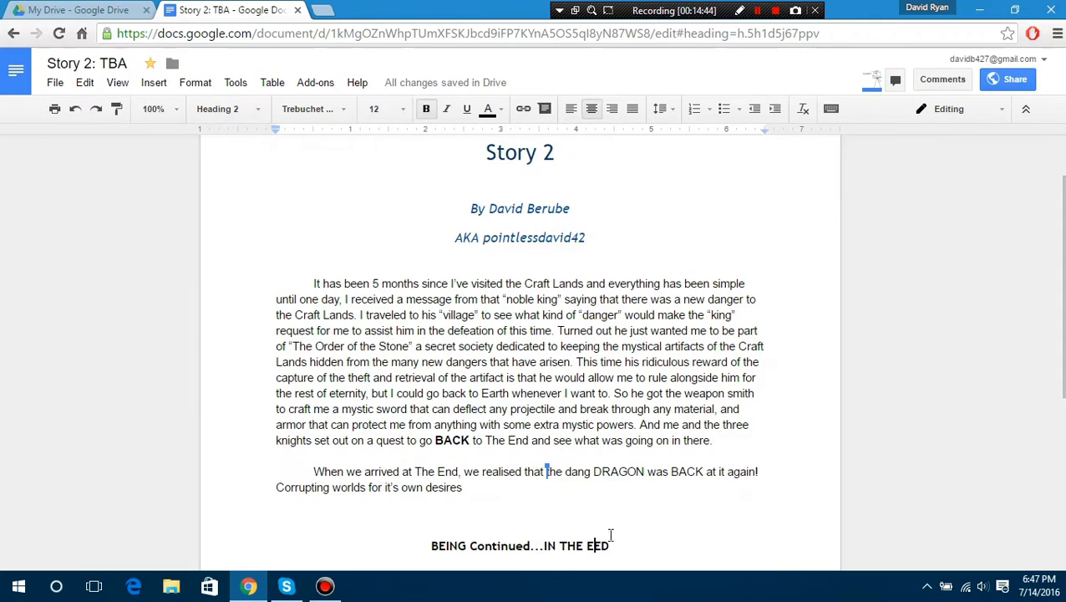
{"action": "left_click", "coordinate": [577, 503]}
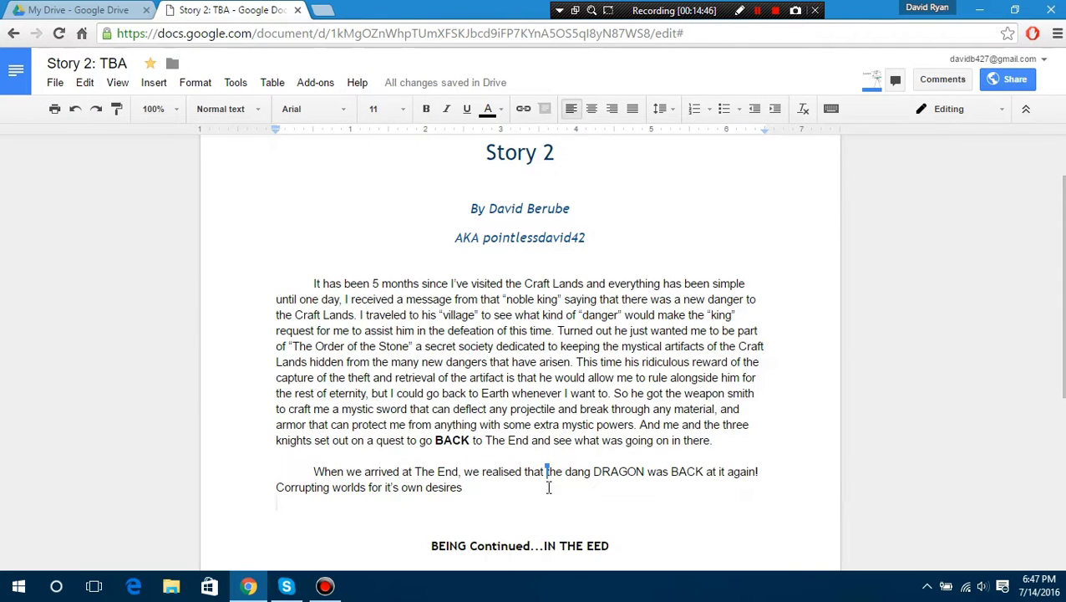
{"action": "key", "text": "BackSpace"}
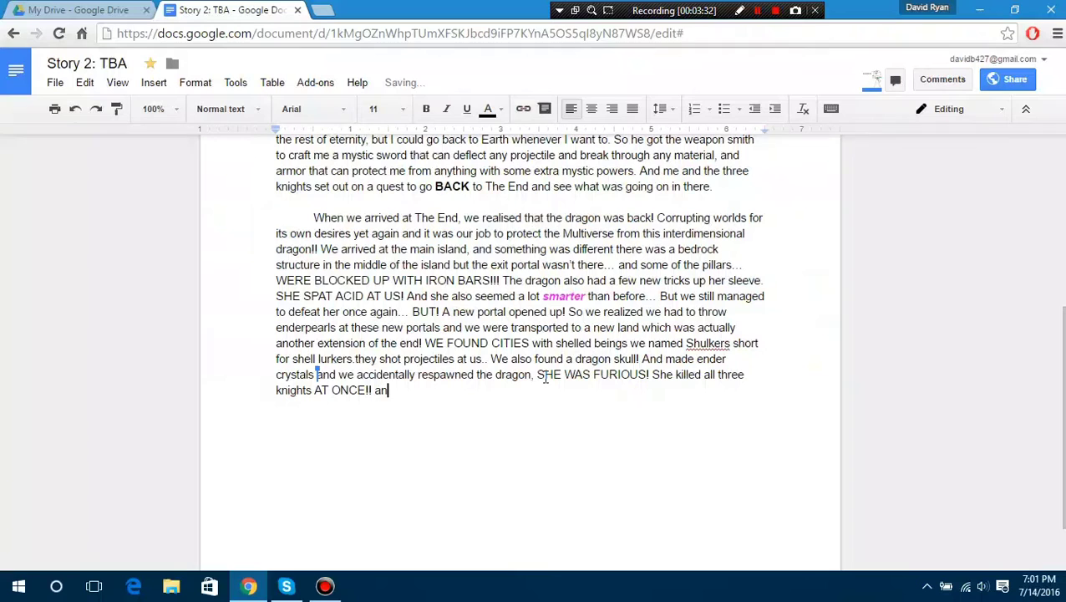
Continue after "AT ONCE!!" with "And left me to die cut in half bleeding out slowly" and start a new paragraph at "We also found".
{"action": "type", "text": "And left me to die "}
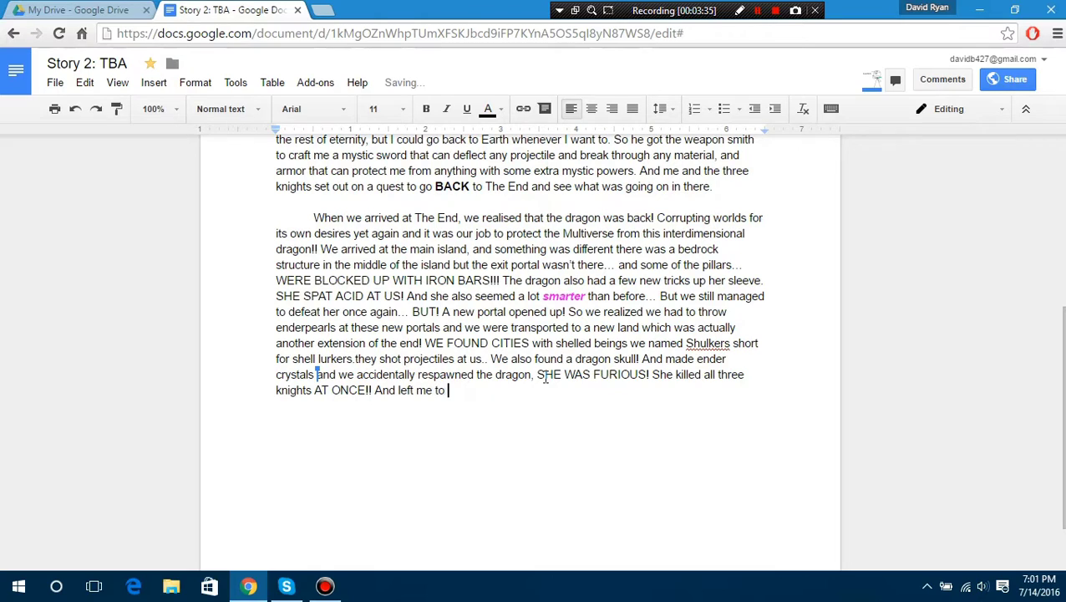
{"action": "type", "text": "cut in half bleeding out slowl"}
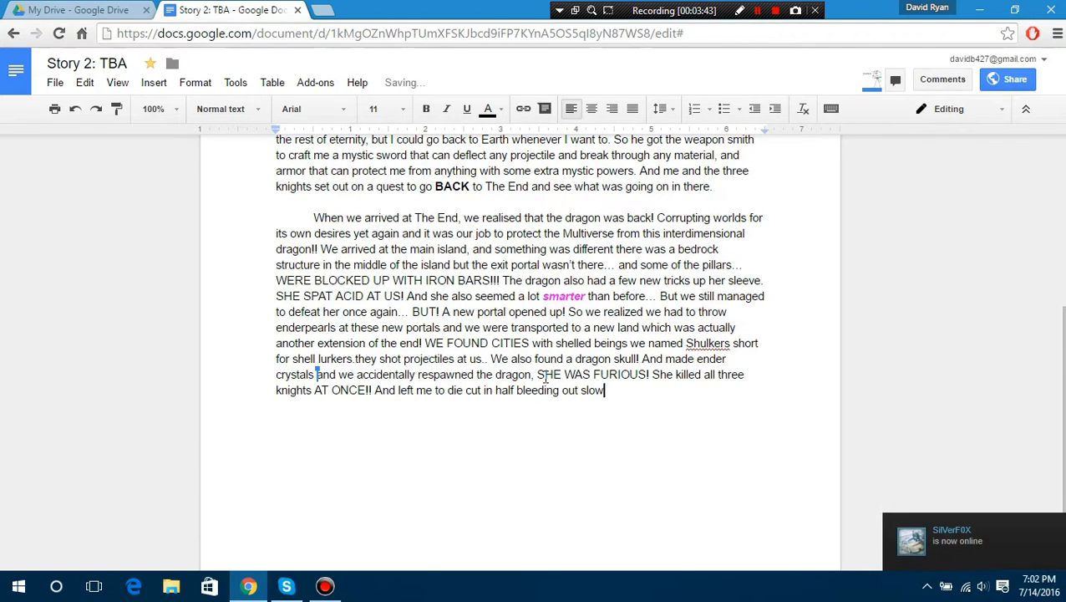
{"action": "left_click", "coordinate": [492, 360]}
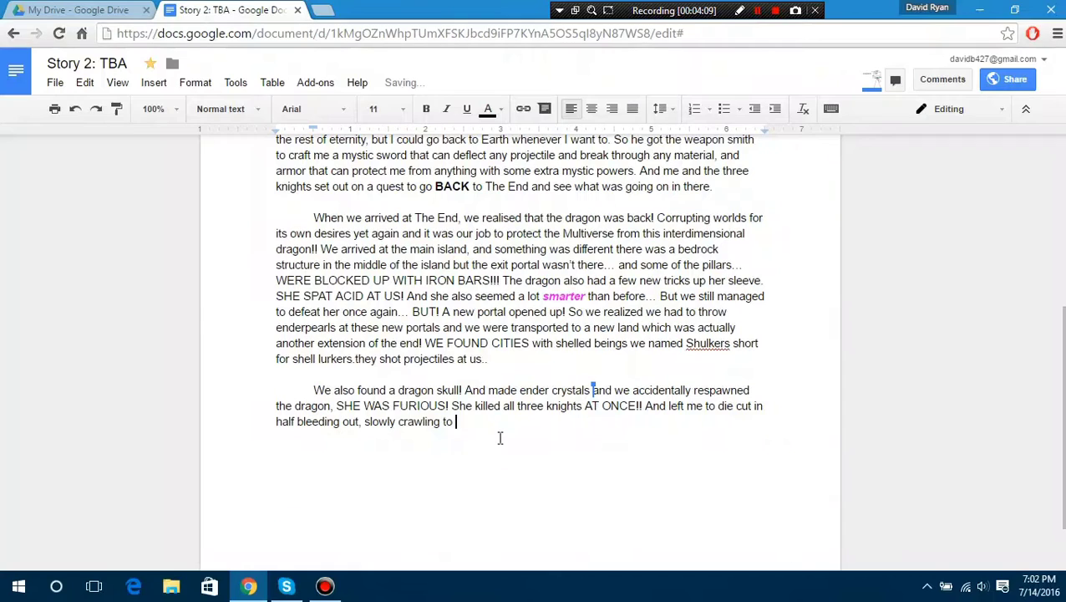
Finish the crawling sentence with "my demise." and add "But then I heard a voice say “I AM YOU FROM THE FUTURE, THERE’S NO TIME".
{"action": "type", "text": "my demise."}
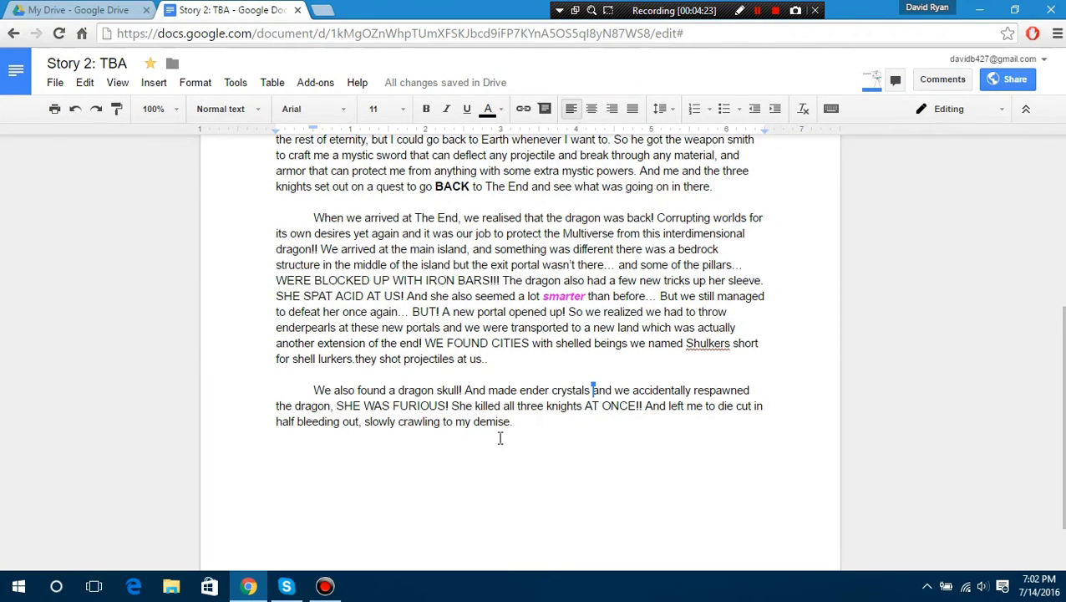
{"action": "type", "text": "But then I heard a voice say \"I AM YOU FROM"}
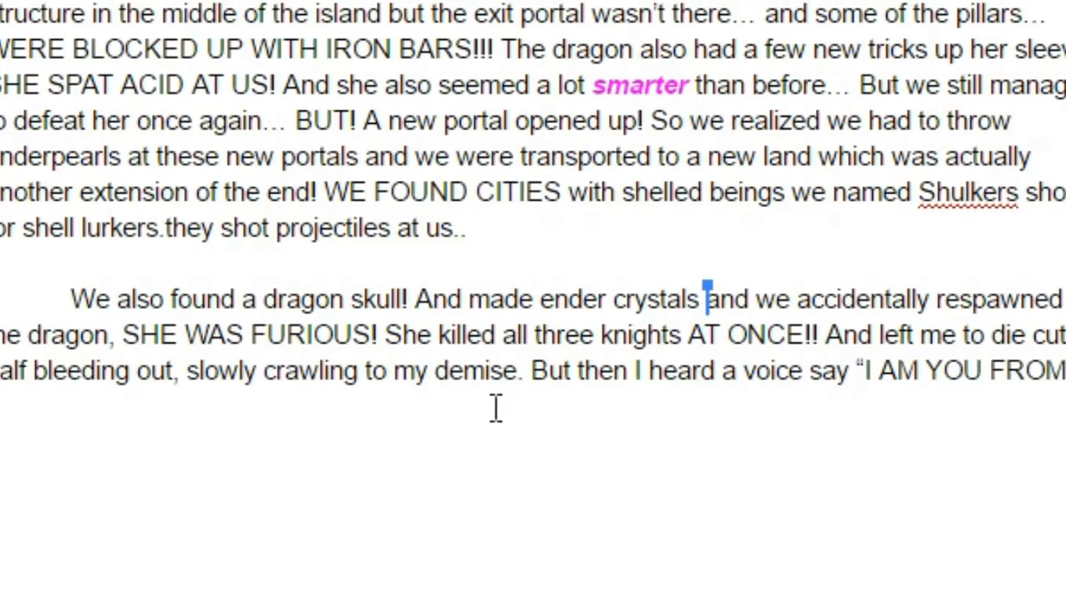
{"action": "type", "text": " THE FUTURE \""}
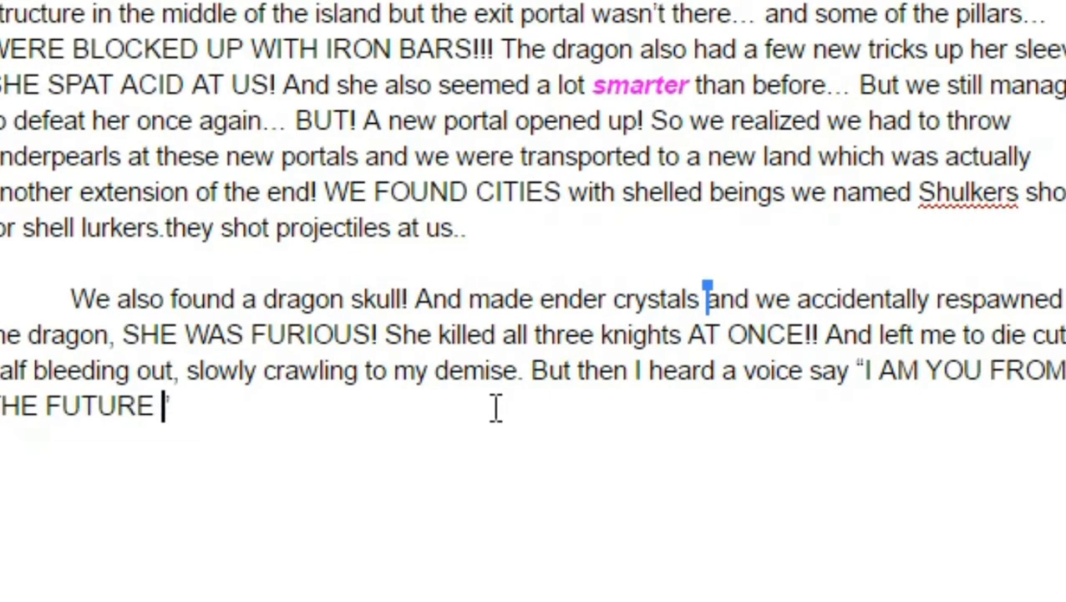
{"action": "key", "text": "BackSpace"}
{"action": "key", "text": "BackSpace"}
{"action": "type", "text": ", THERE'S NO TIME "}
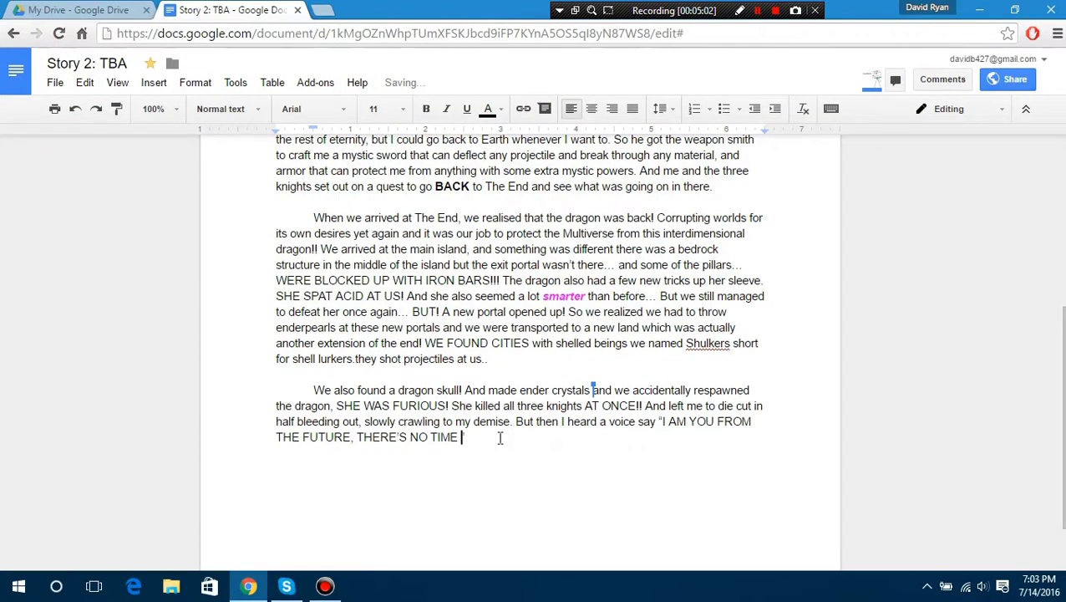
Complete the spoken line with "TO EXPLAIN!!" and continue the sentence with "and then he took me to the future!".
{"action": "type", "text": "TO EXPLAIN!!\" and then he took"}
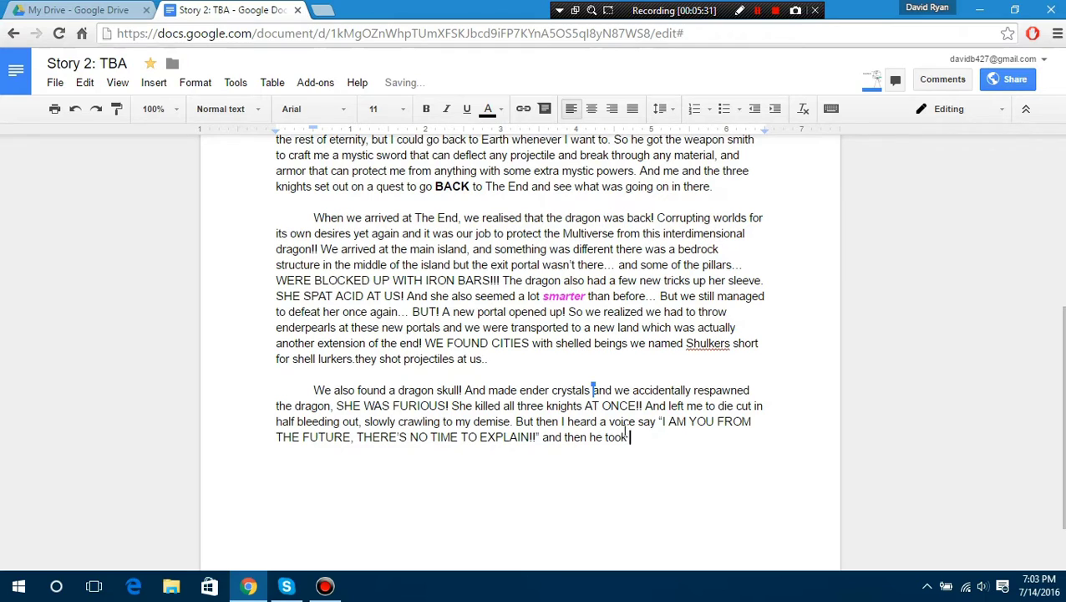
{"action": "type", "text": " me to the future"}
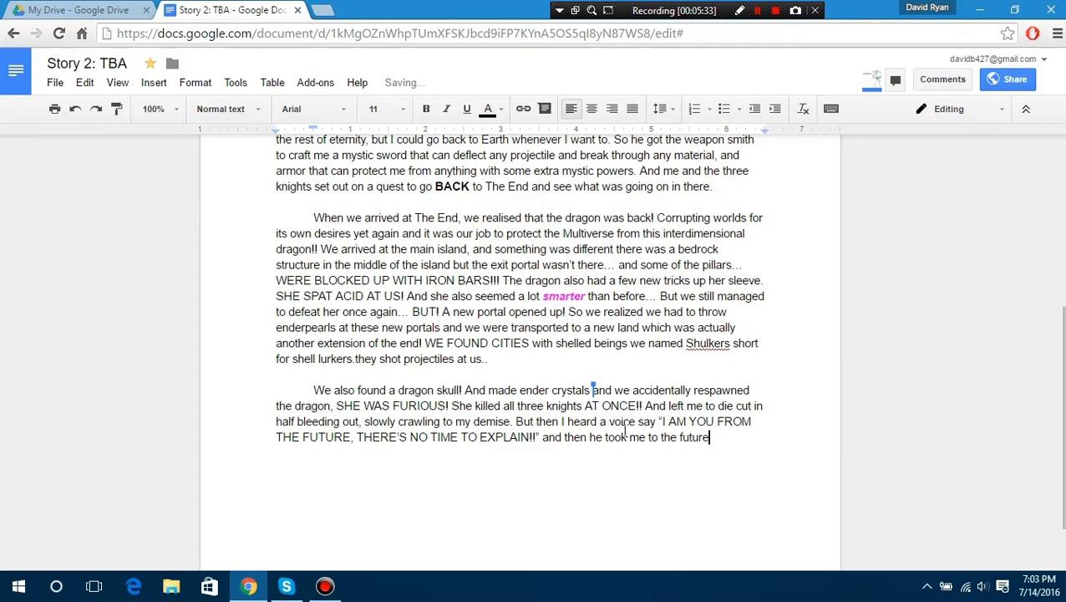
{"action": "type", "text": "!"}
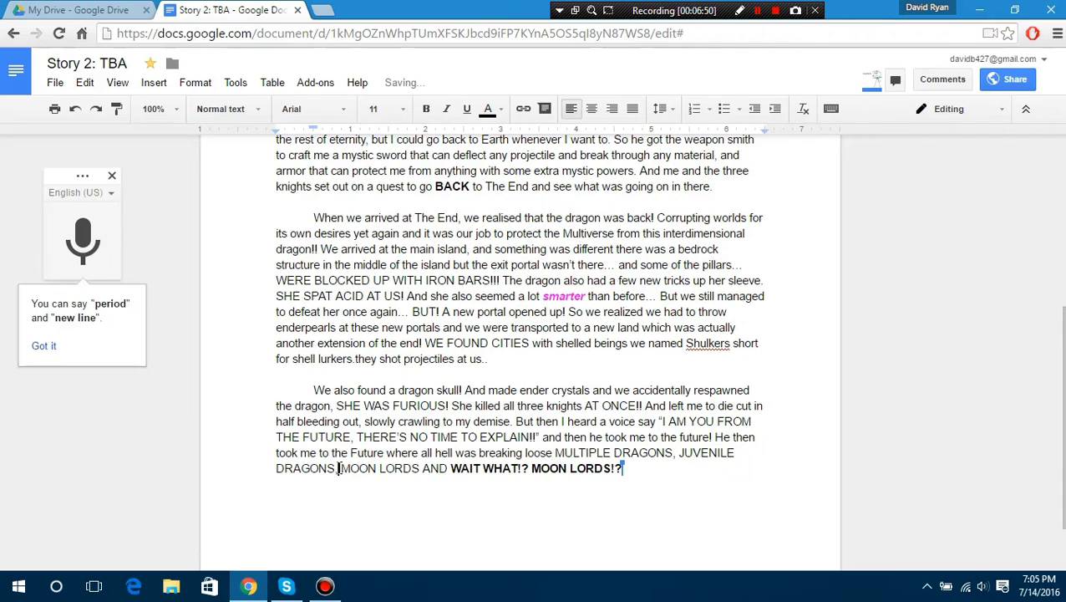
Try adding "MAJORA" after "WAIT WHAT NOT" in the sentence listing the threats found in the future.
{"action": "key", "text": "ctrl+Right"}
{"action": "key", "text": "ctrl+Right"}
{"action": "key", "text": "ctrl+Right"}
{"action": "key", "text": "ctrl+Left"}
{"action": "key", "text": "ctrl+Left"}
{"action": "key", "text": "ctrl+Left"}
{"action": "key", "text": "Right"}
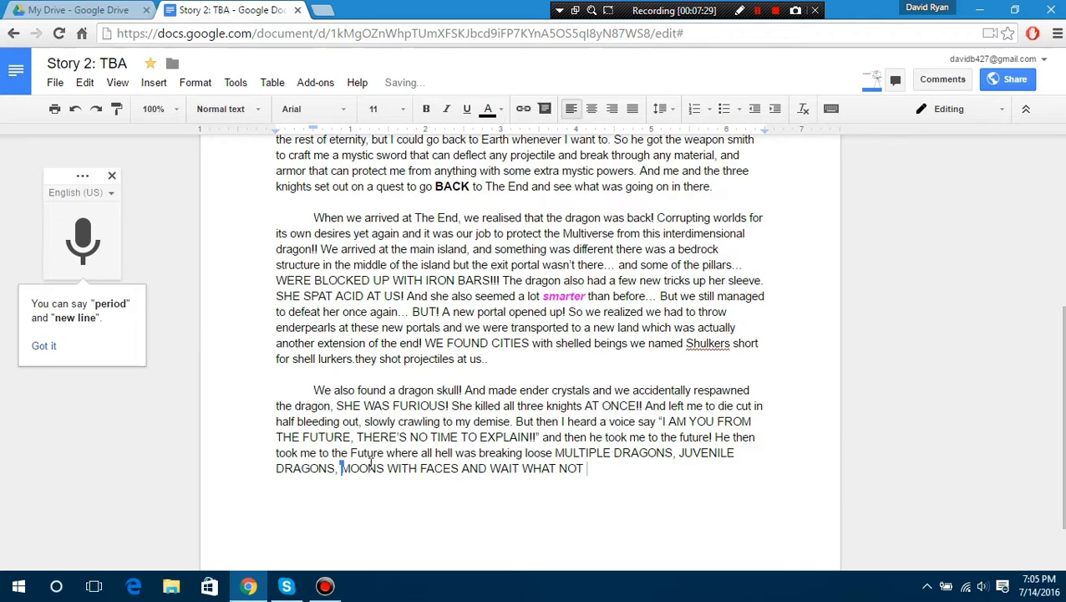
{"action": "type", "text": "MAJORA"}
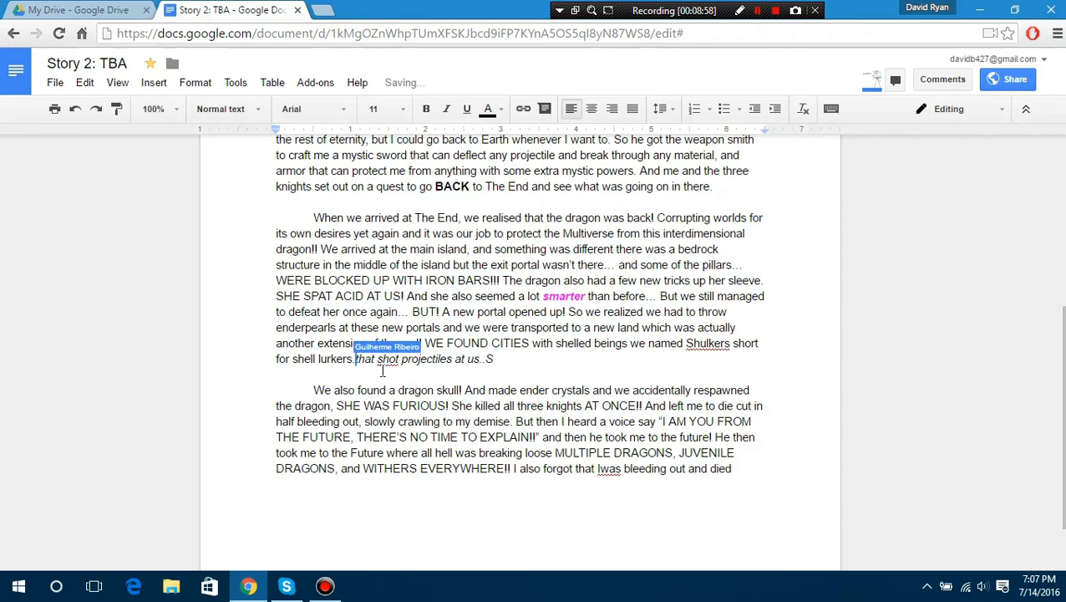
{"action": "key", "text": "Left"}
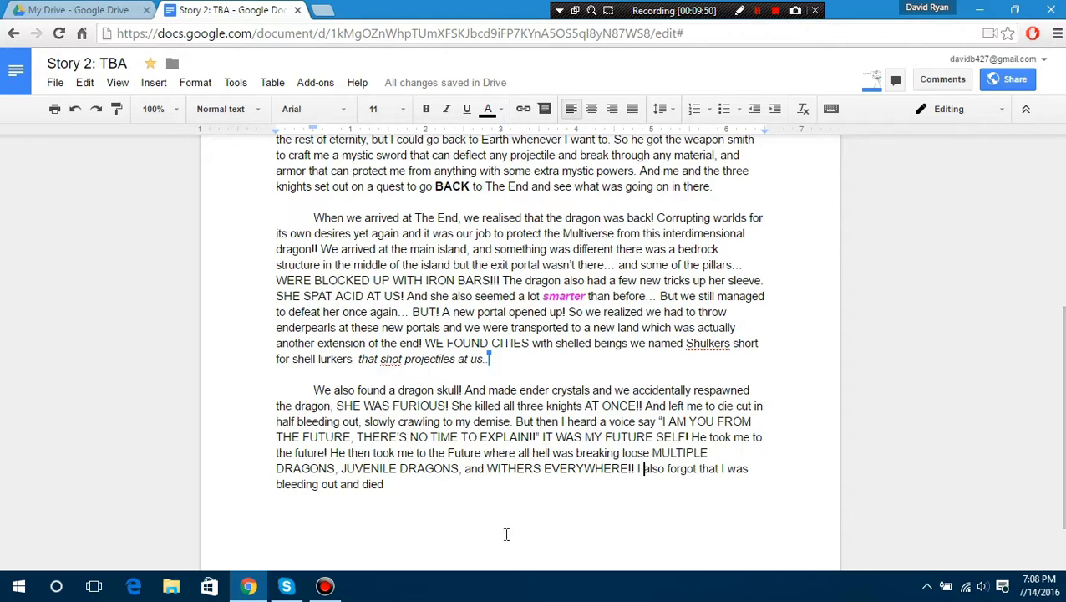
Continue after "GIANT ROBOTIC CRABS!!!" with "WITH MEN IN MULTICOLORED SHIRTS! BLEEDING OUT!".
{"action": "type", "text": "TH"}
{"action": "type", "text": " BU"}
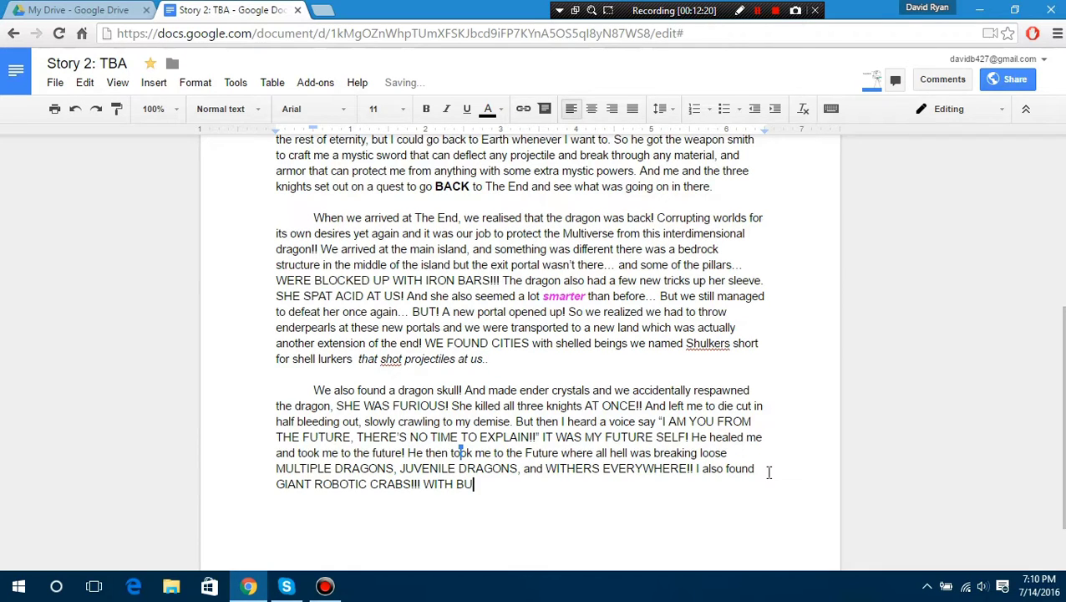
{"action": "key", "text": "BackSpace"}
{"action": "key", "text": "BackSpace"}
{"action": "type", "text": "MEN IN MULTI"}
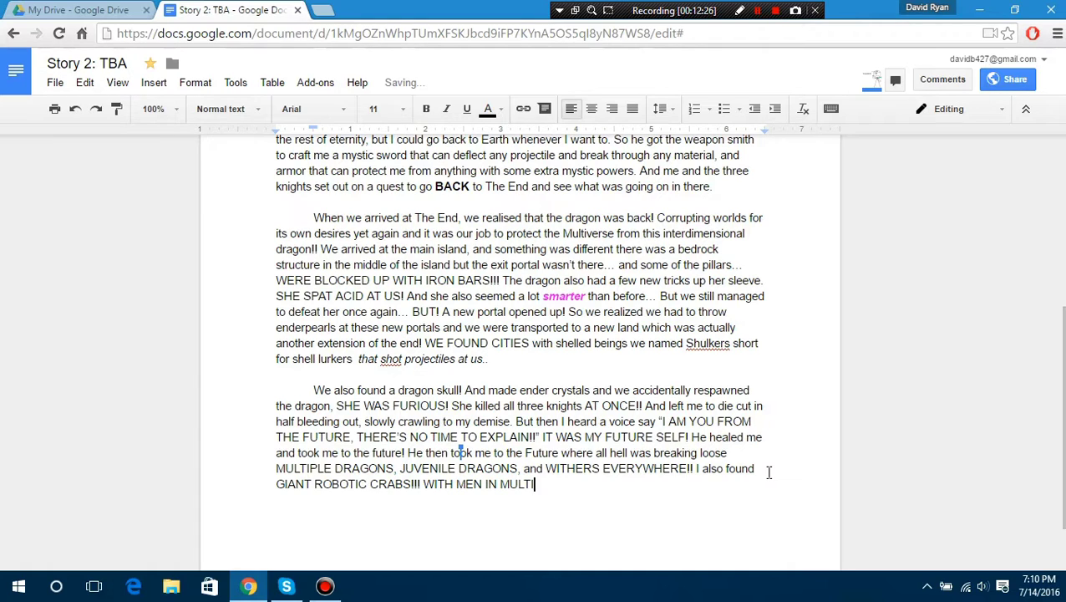
{"action": "type", "text": "COLORED SHIRTS"}
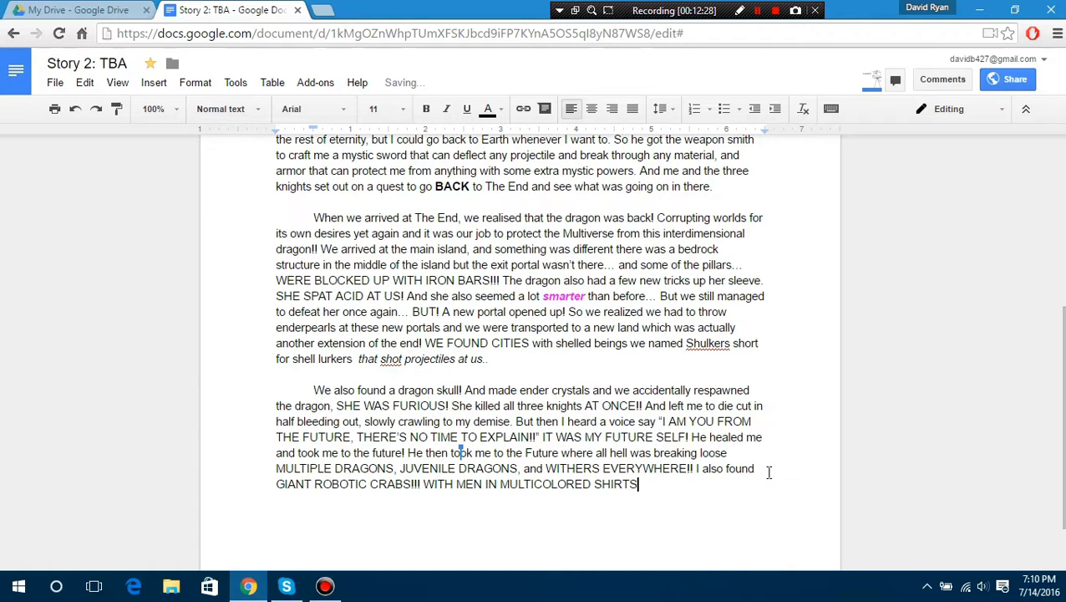
{"action": "type", "text": "! BLEEDING OUT!"}
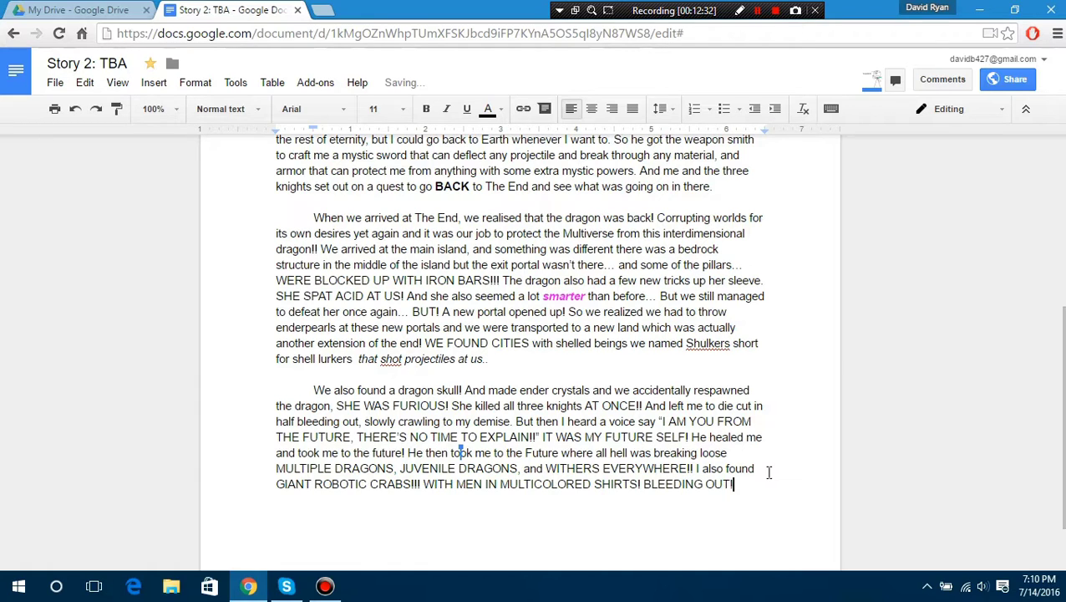
Add two more exclamation marks after "BLEEDING OUT!" and continue with "SCREAMING THINGS LIKE MY RIBS ARE IN MY EYES!!! And THIS HURTS!!!".
{"action": "type", "text": "!! SCREAMING THING"}
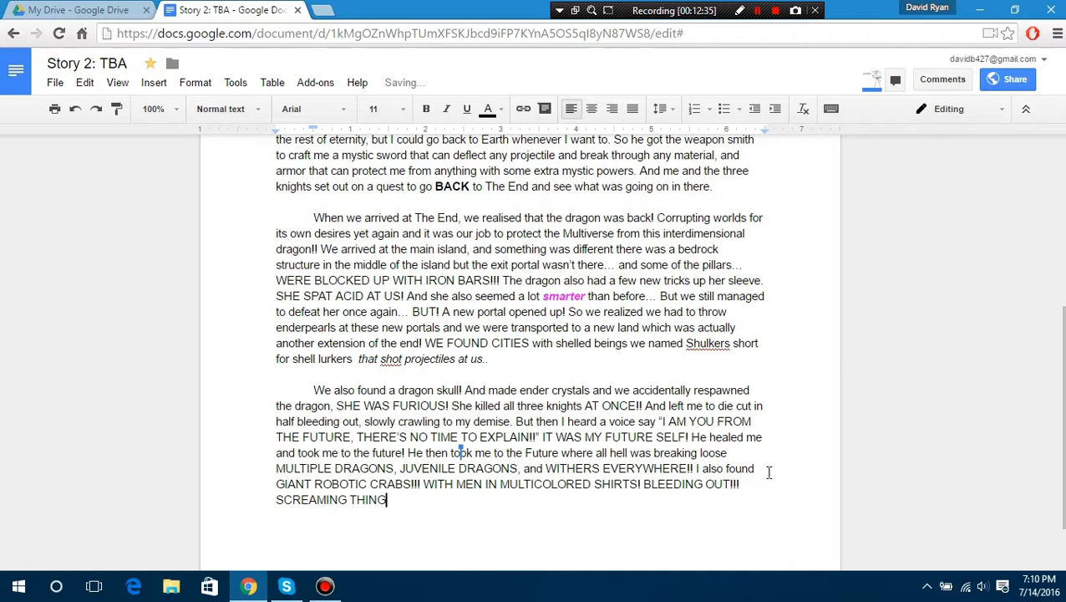
{"action": "type", "text": "S LIKE MY RIBS ARE "}
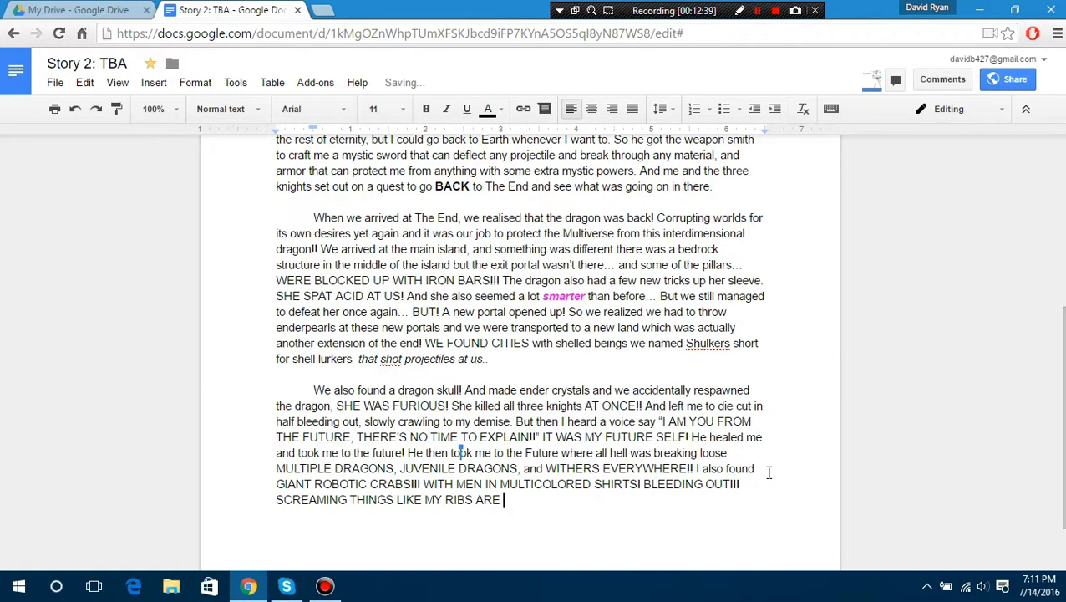
{"action": "type", "text": "IN MY EYE!!"}
{"action": "key", "text": "BackSpace"}
{"action": "key", "text": "BackSpace"}
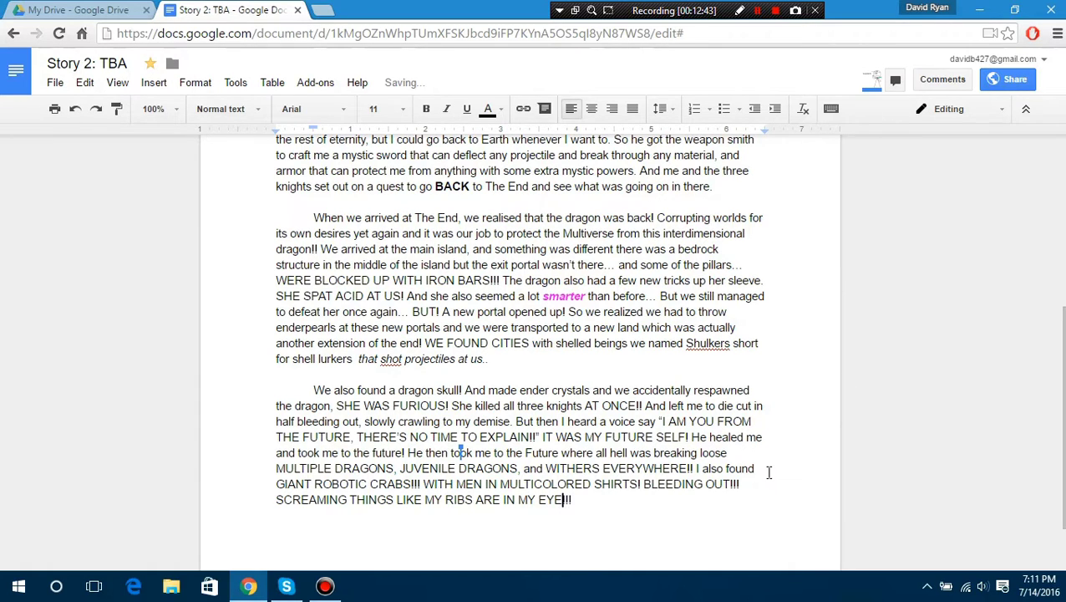
{"action": "type", "text": "S!!! And T"}
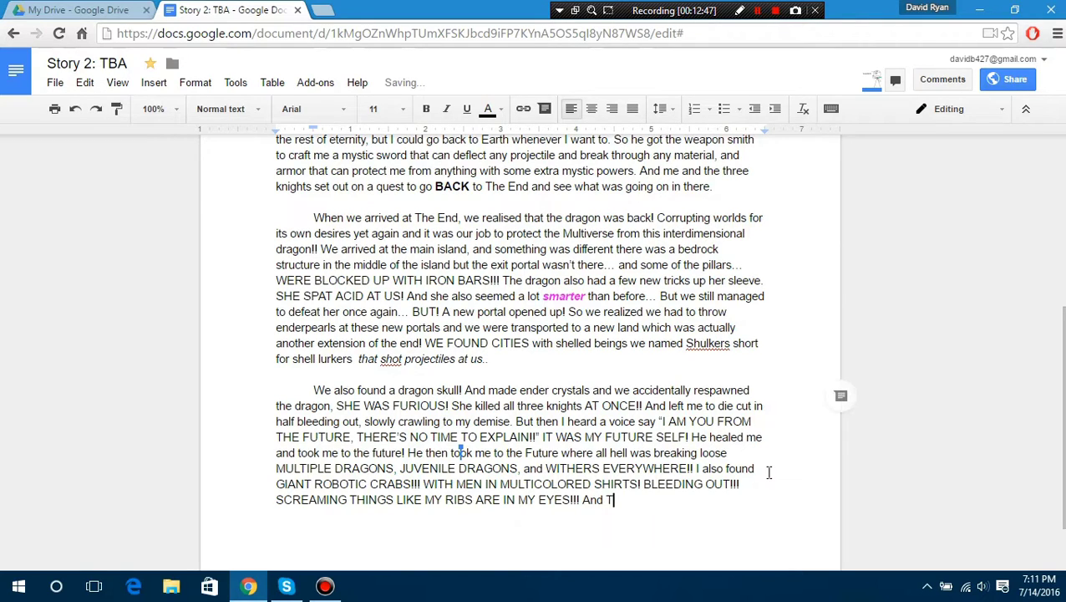
{"action": "type", "text": "HIS HURT!!!"}
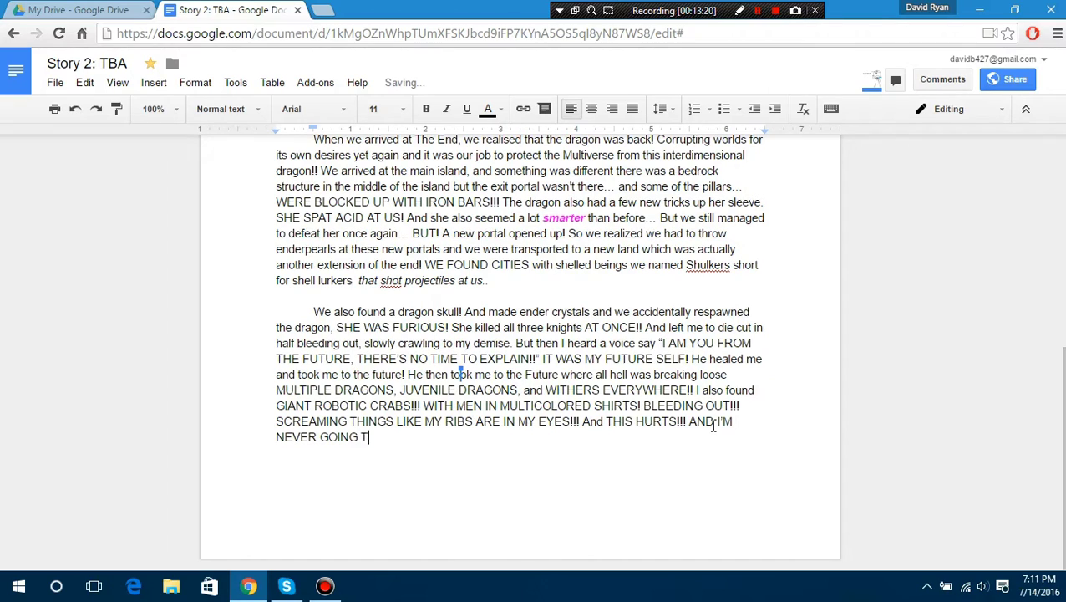
Complete the "AND I’M NEVER GOING" sentence with "TO BE ABLE TO DANCE AGAIN MOM! NEVER AGAIHAHAIN NOHOHOHOOOO!!!".
{"action": "type", "text": "O BE ABLE TO DANCE AGAI"}
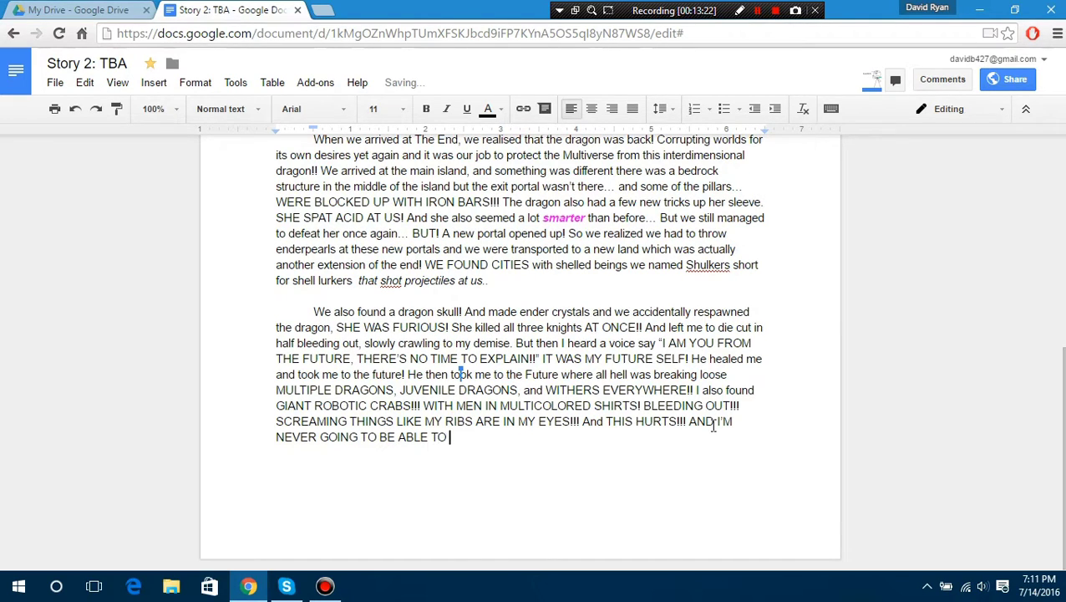
{"action": "type", "text": "N MO"}
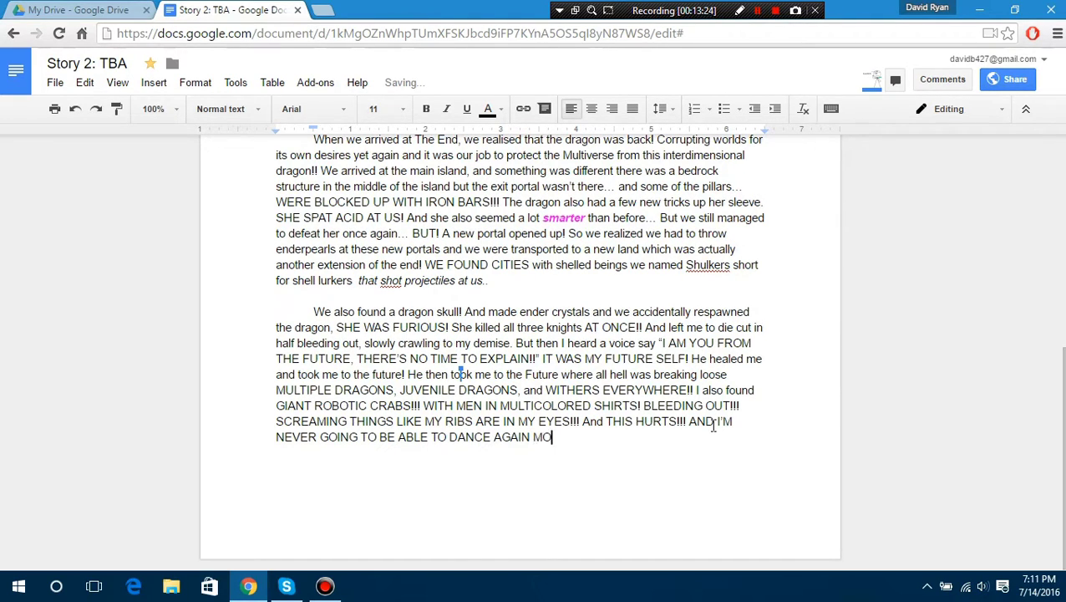
{"action": "type", "text": "M! NEVER AGAIHAH"}
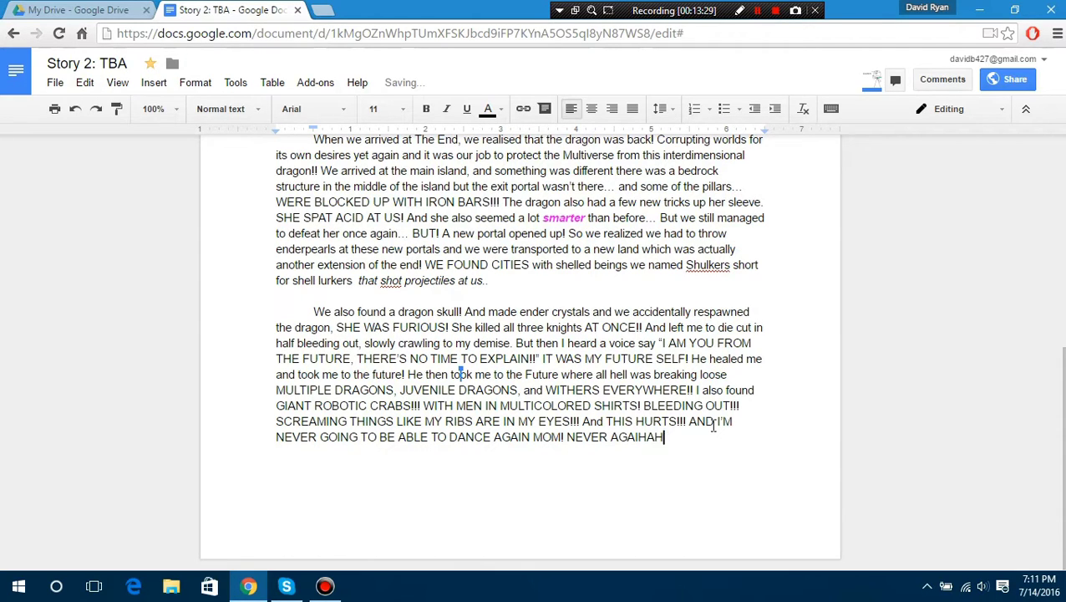
{"action": "type", "text": "AIN NOHOHOHOOOO!!!"}
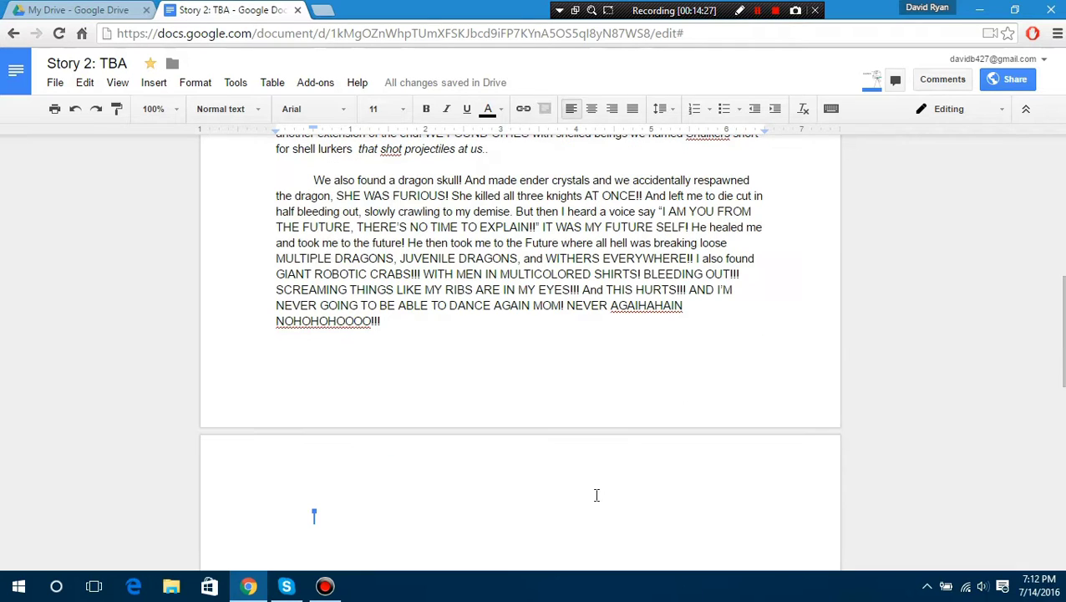
Begin the indented paragraph on the next page with "In another timeline in the multiverse", correcting the misplaced space before "multiverse".
{"action": "type", "text": "In a"}
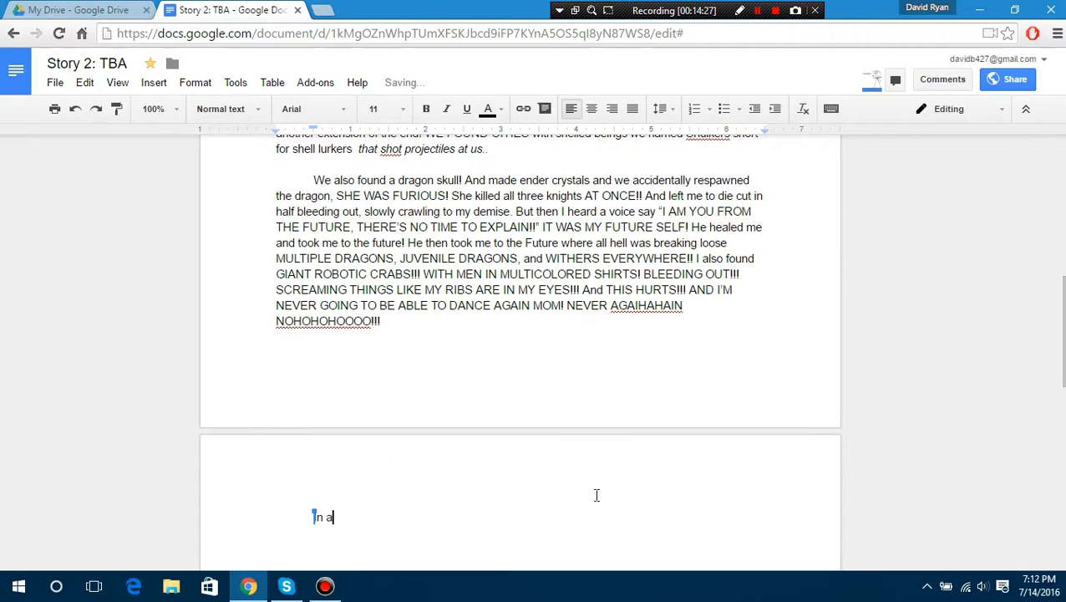
{"action": "type", "text": "nother timeline in th em"}
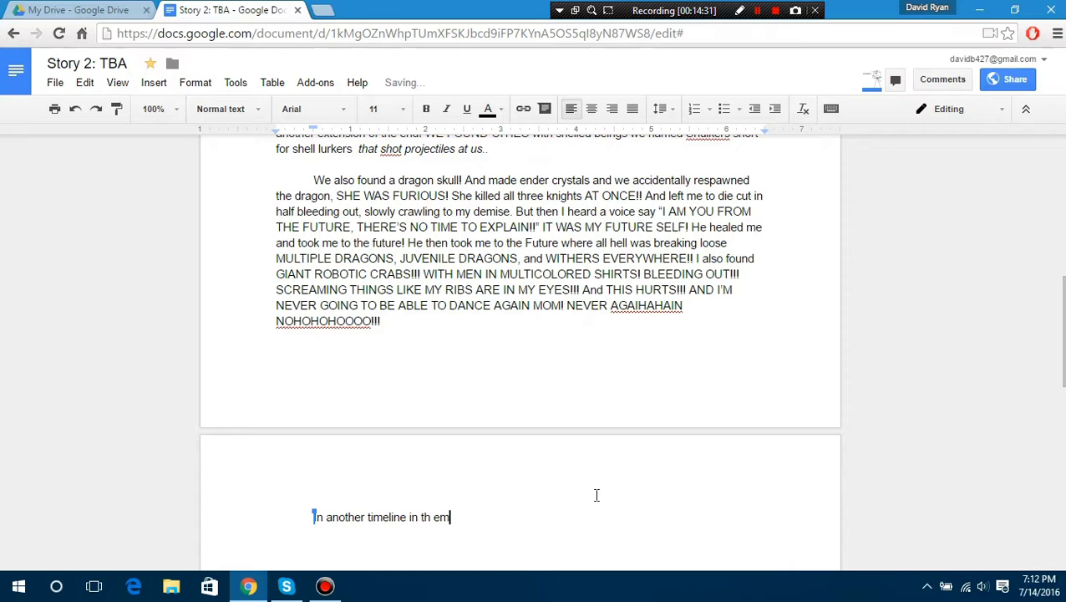
{"action": "type", "text": "ultiverse"}
{"action": "key", "text": "ctrl+Left"}
{"action": "key", "text": "BackSpace"}
{"action": "key", "text": "Right"}
{"action": "key", "text": "End"}
Continue the new paragraph's opening sentence with "We-We arrived at the Eed trying to de-feet the Eeder".
{"action": "type", "text": "wee"}
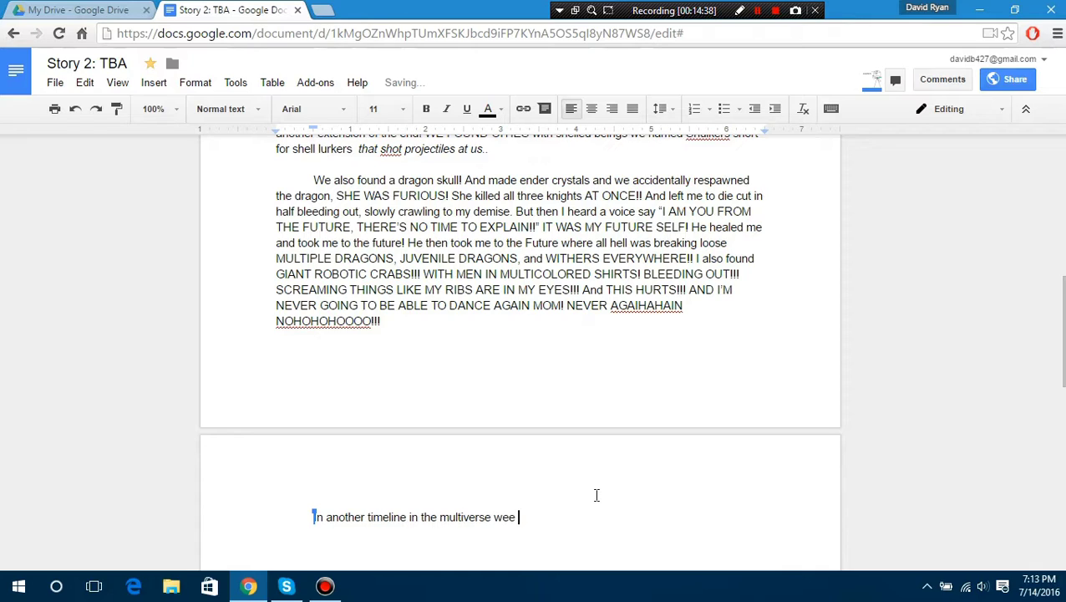
{"action": "key", "text": "BackSpace"}
{"action": "type", "text": "we arrived at the Eed trying to de-feet the Eeder"}
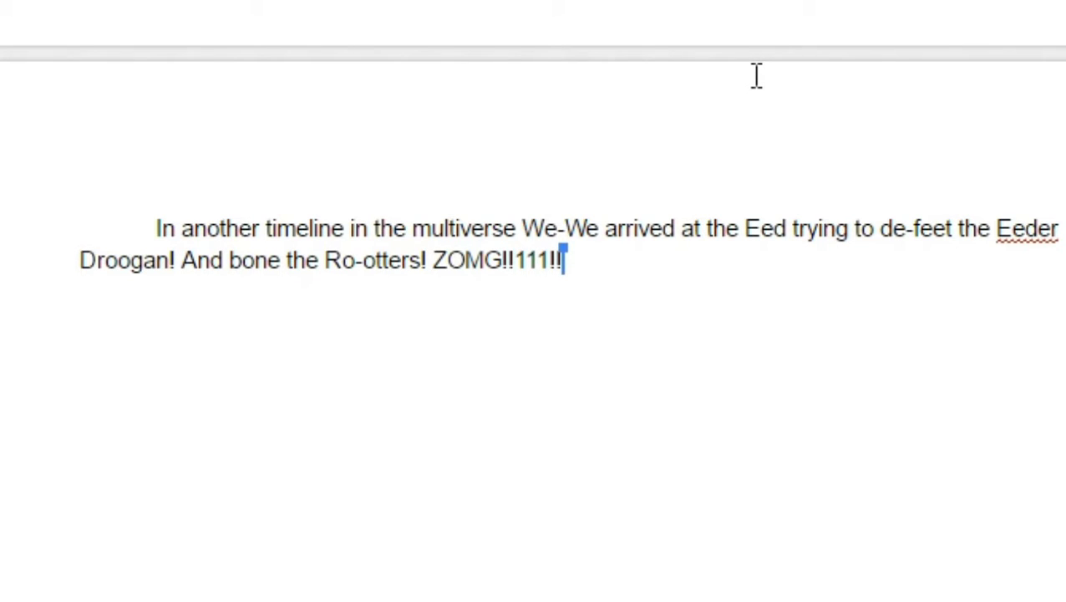
Remove "ZOMG!!111!!" after "And bone the Ro-otters!" in the new paragraph.
{"action": "key", "text": "shift+Left"}
{"action": "key", "text": "shift+Left"}
{"action": "key", "text": "shift+Left"}
{"action": "key", "text": "shift+Left"}
{"action": "key", "text": "shift+Left"}
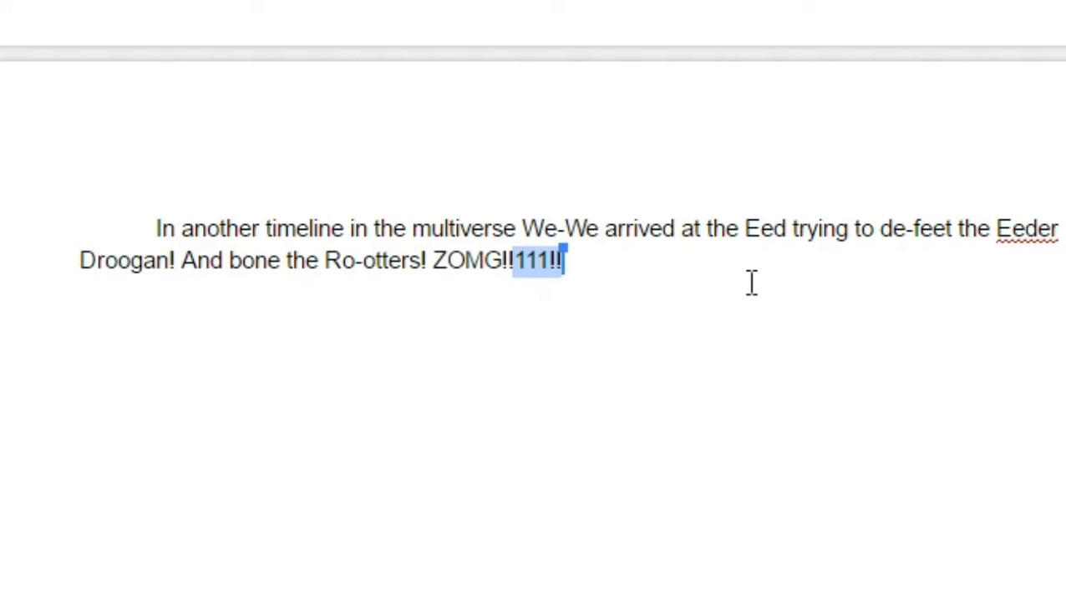
{"action": "key", "text": "shift+Left"}
{"action": "key", "text": "shift+Left"}
{"action": "key", "text": "shift+Left"}
{"action": "key", "text": "shift+Left"}
{"action": "key", "text": "shift+Left"}
{"action": "key", "text": "shift+Left"}
{"action": "key", "text": "Left"}
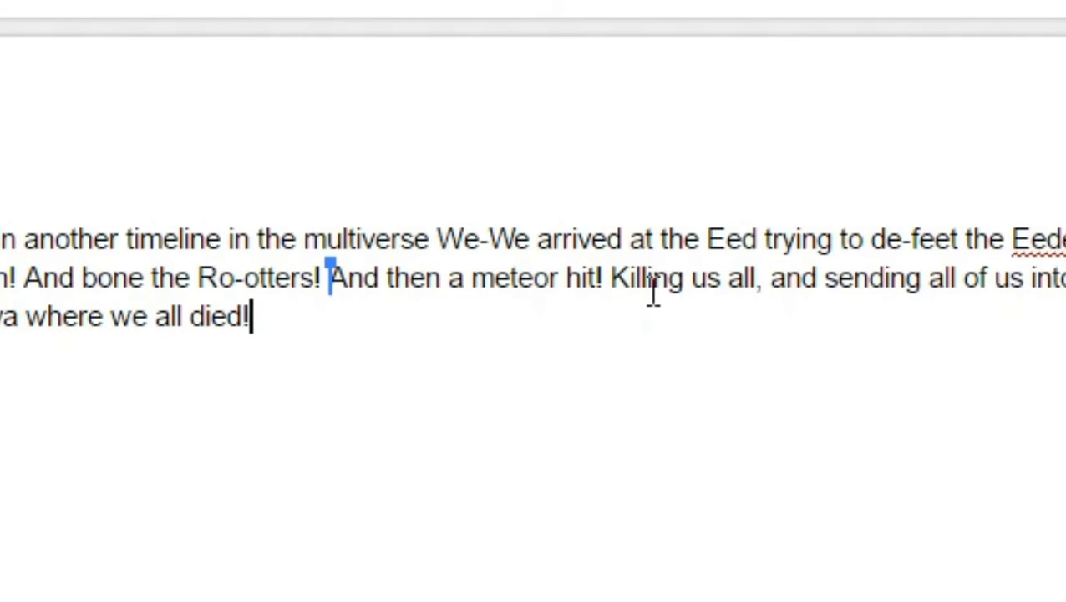